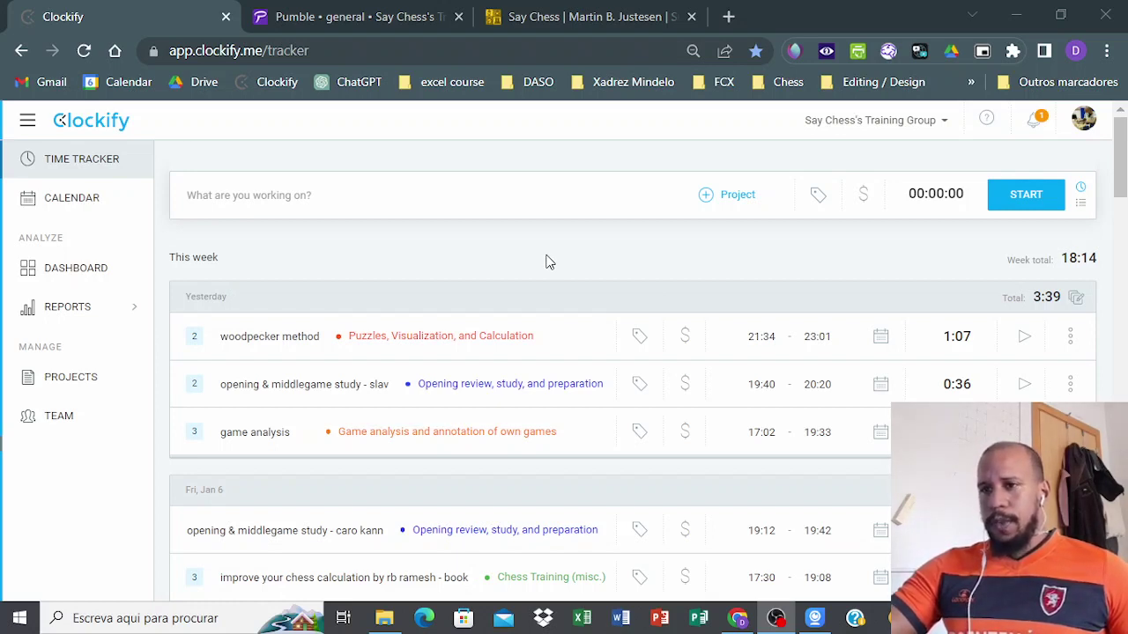
# Step: Switch to the Say Chess Substack tab and scroll through its featured chess posts
pyautogui.click(604, 16)
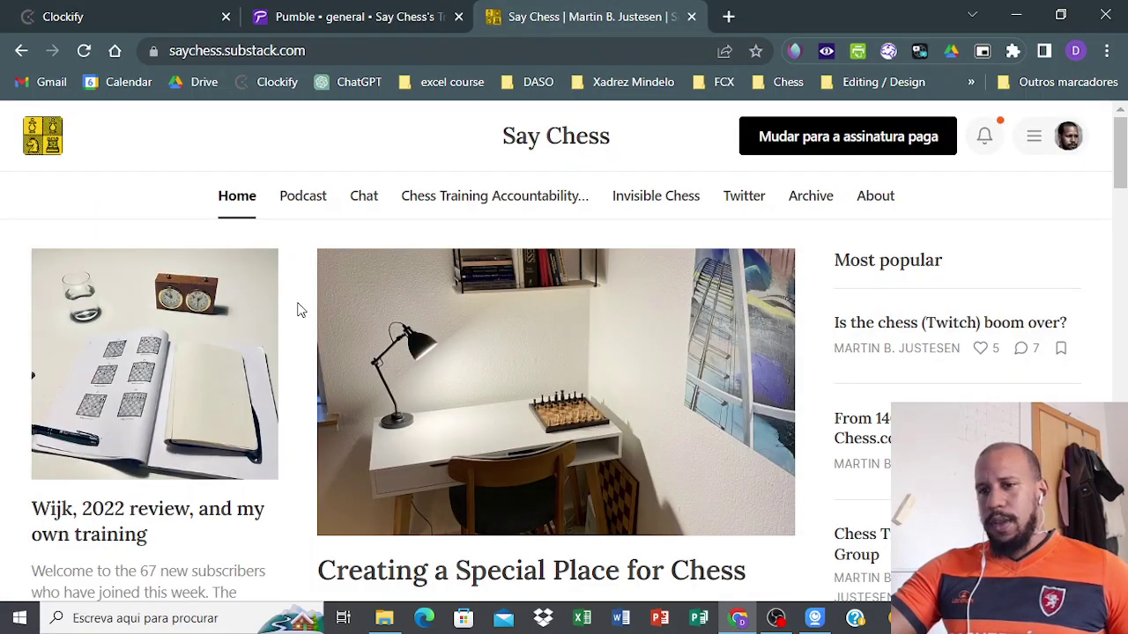
pyautogui.scroll(-3, 297, 309)
pyautogui.scroll(-4, 298, 309)
pyautogui.scroll(-3, 298, 309)
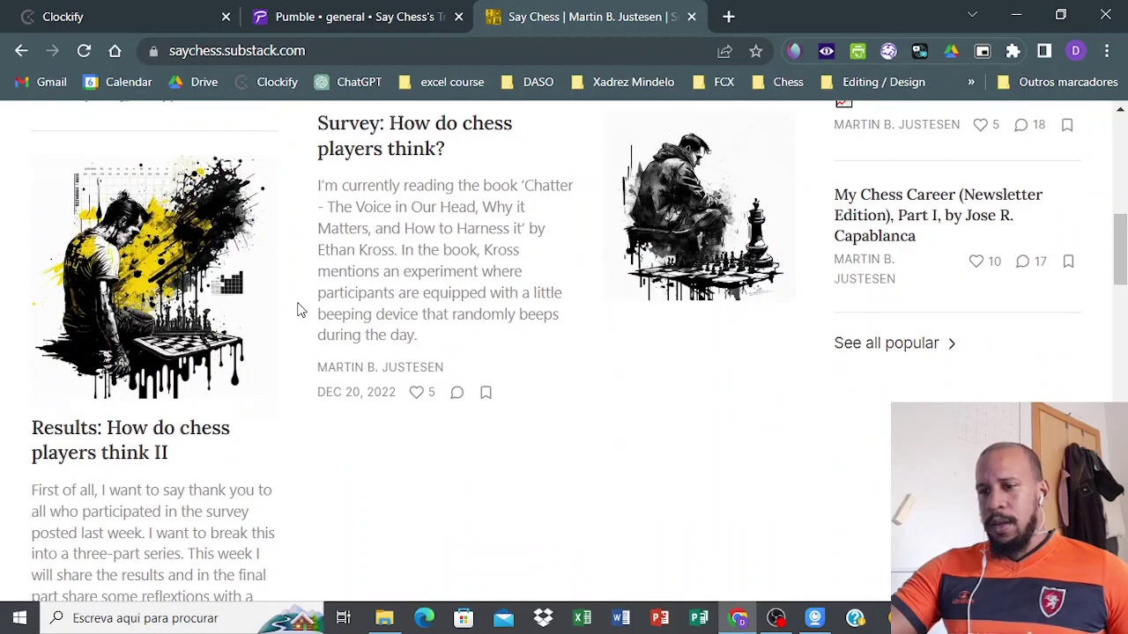
pyautogui.scroll(4, 298, 309)
pyautogui.scroll(3, 298, 309)
pyautogui.scroll(2, 298, 309)
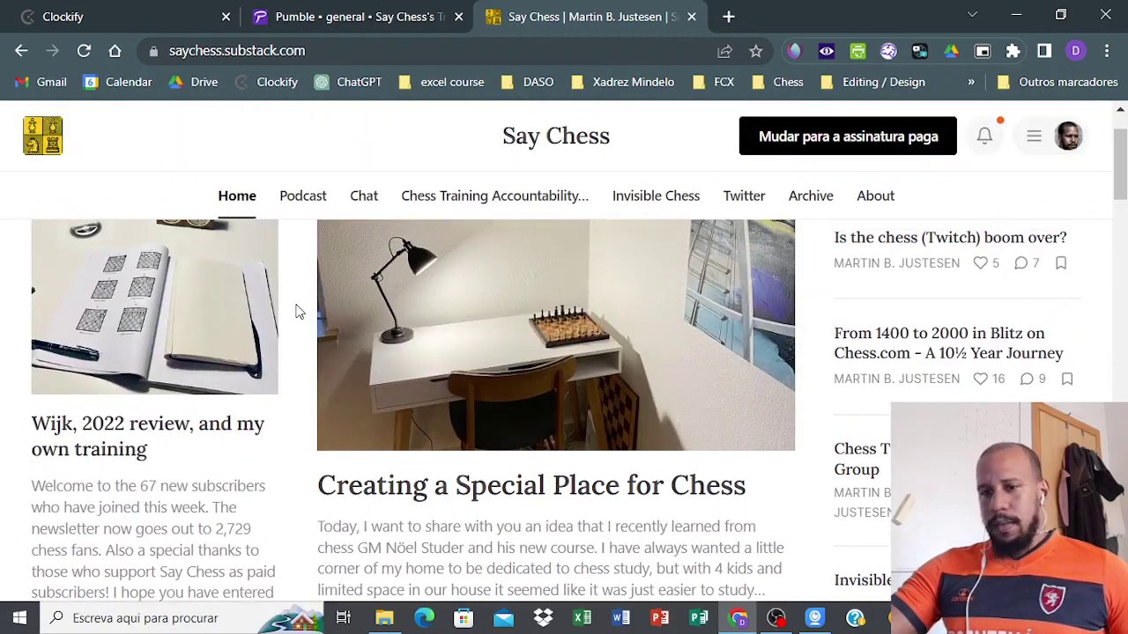
pyautogui.scroll(-2, 464, 397)
pyautogui.scroll(-3, 511, 395)
pyautogui.scroll(-5, 340, 396)
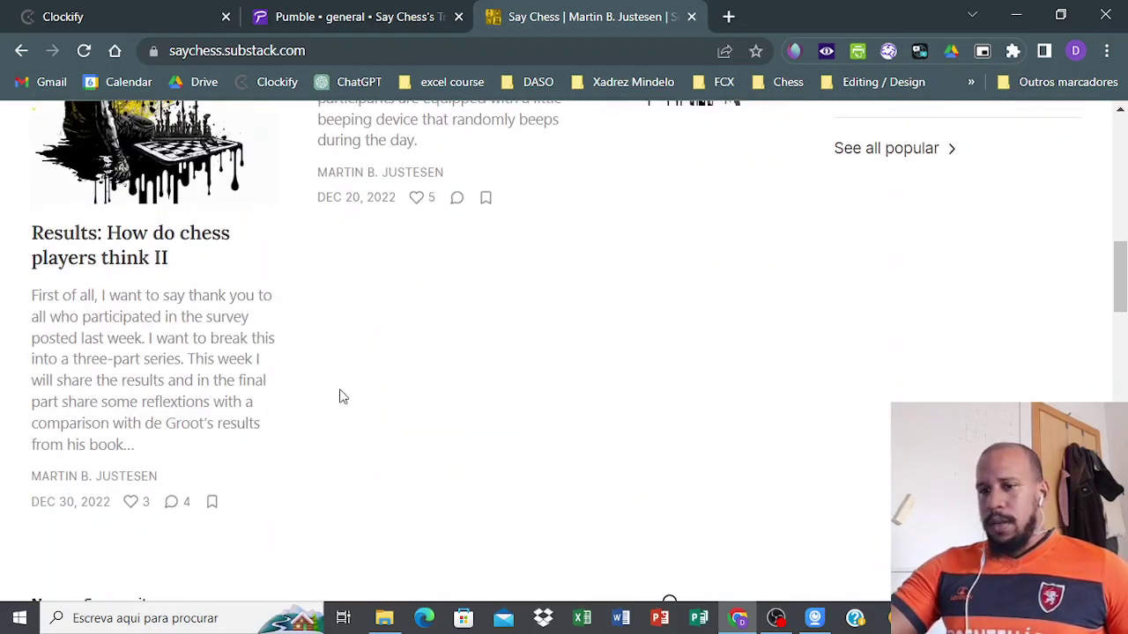
pyautogui.scroll(-5, 223, 401)
pyautogui.scroll(-4, 265, 396)
pyautogui.scroll(1, 493, 428)
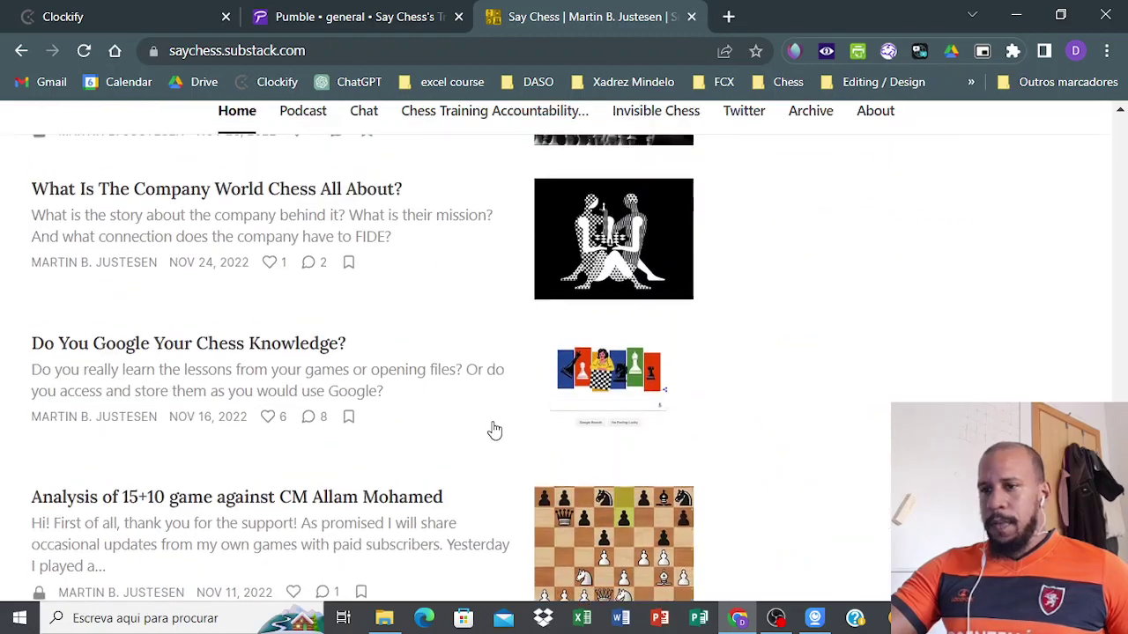
pyautogui.scroll(4, 491, 429)
pyautogui.scroll(5, 485, 426)
pyautogui.scroll(4, 478, 423)
pyautogui.scroll(2, 473, 417)
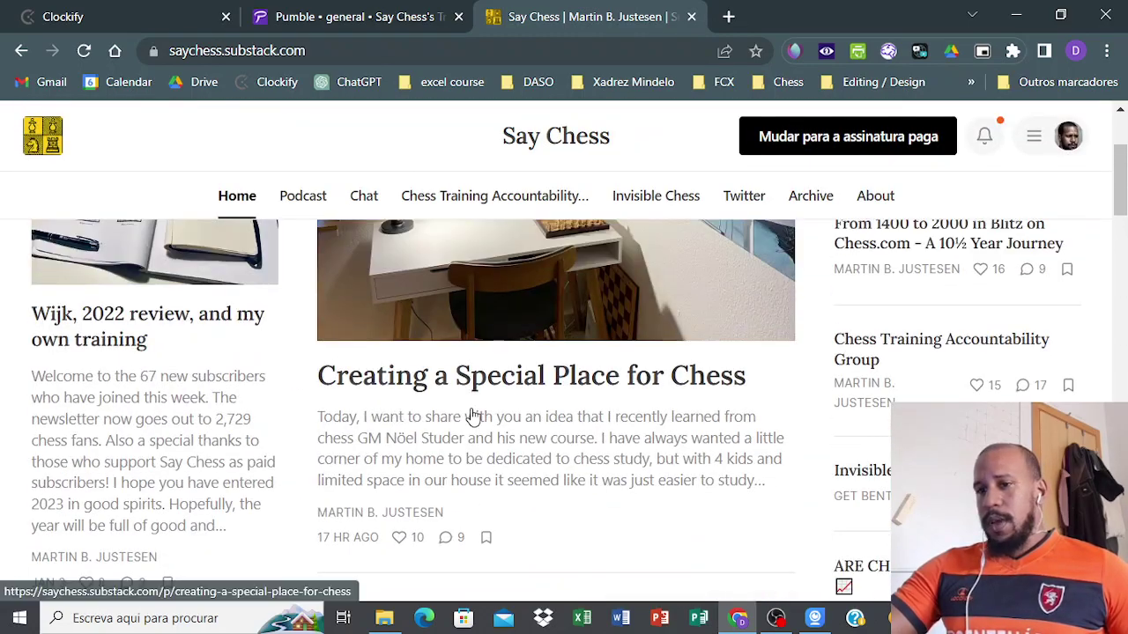
pyautogui.scroll(2, 485, 370)
# Step: Browse the Chess Training Accountability Group posts, then switch to Pumble's #general channel
pyautogui.click(474, 201)
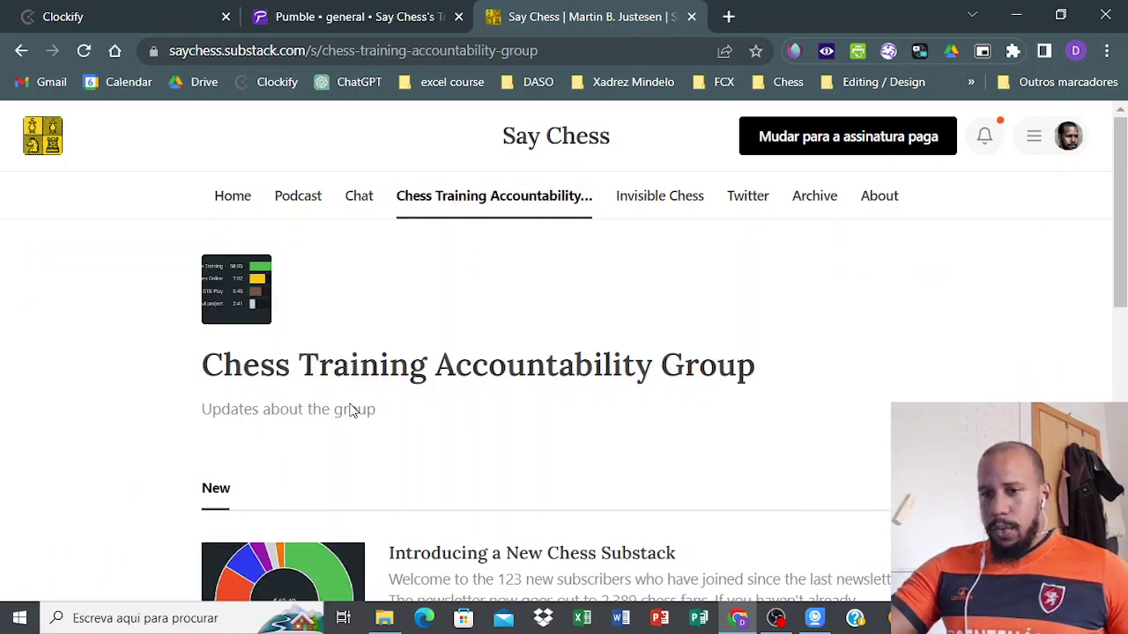
pyautogui.scroll(-2, 324, 372)
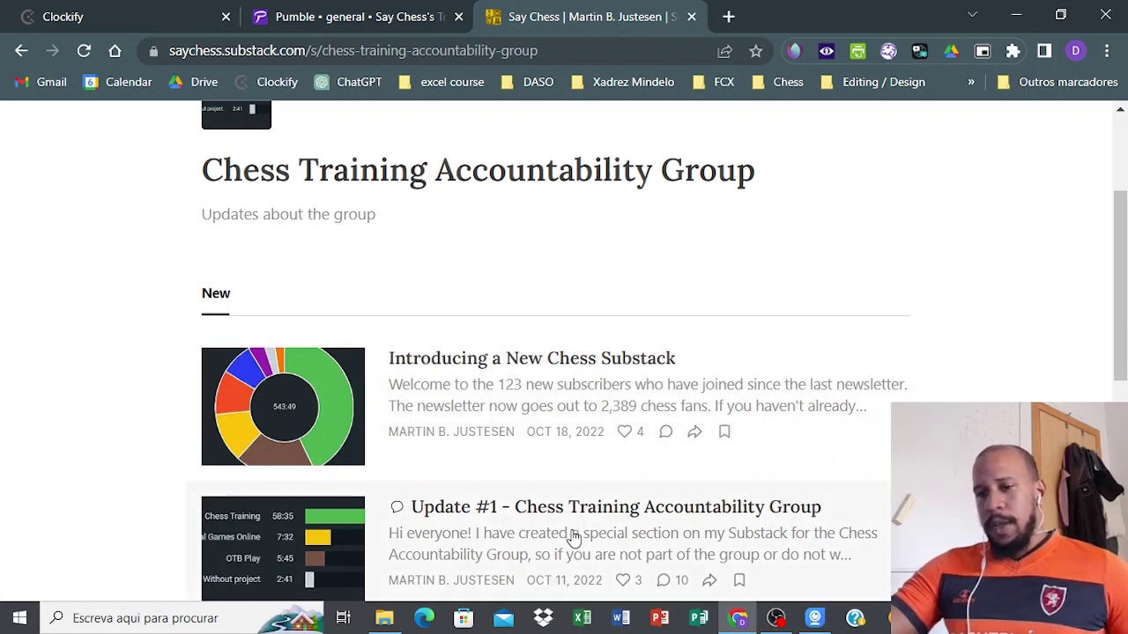
pyautogui.scroll(3, 521, 541)
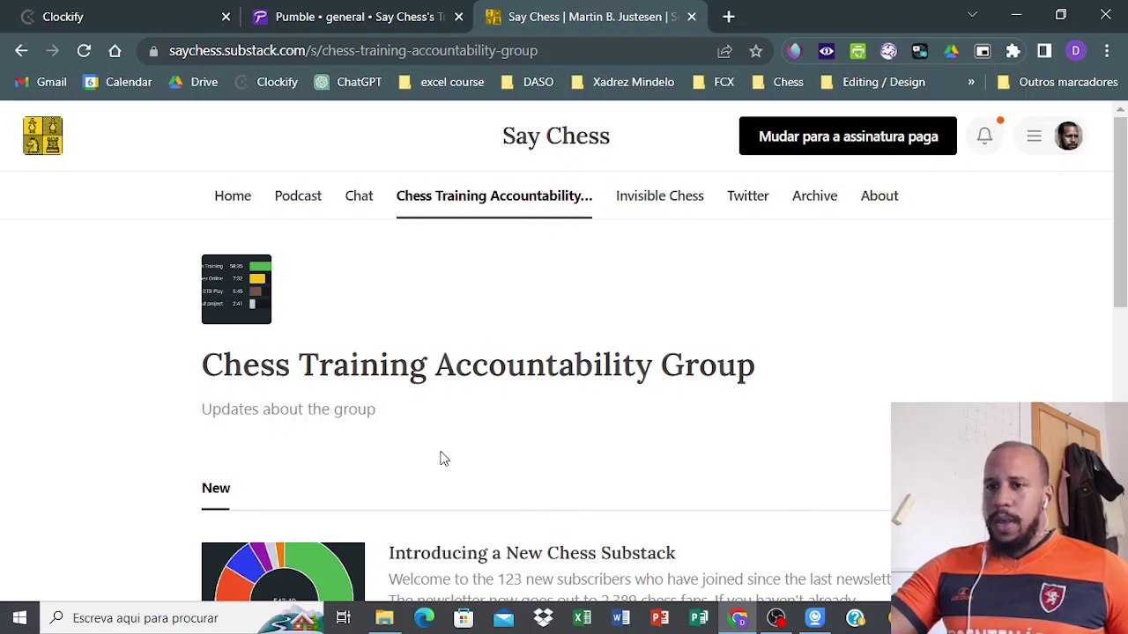
pyautogui.click(342, 16)
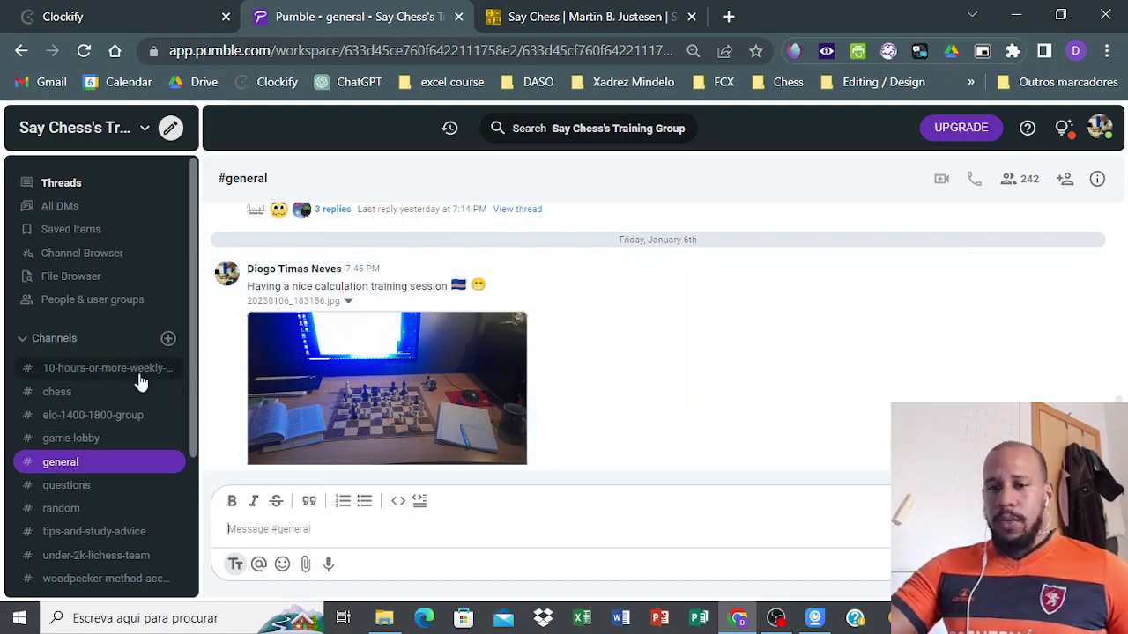
# Step: Open #10-hours-or-more-weekly-training-team to read members' yearly training-goal posts
pyautogui.click(132, 370)
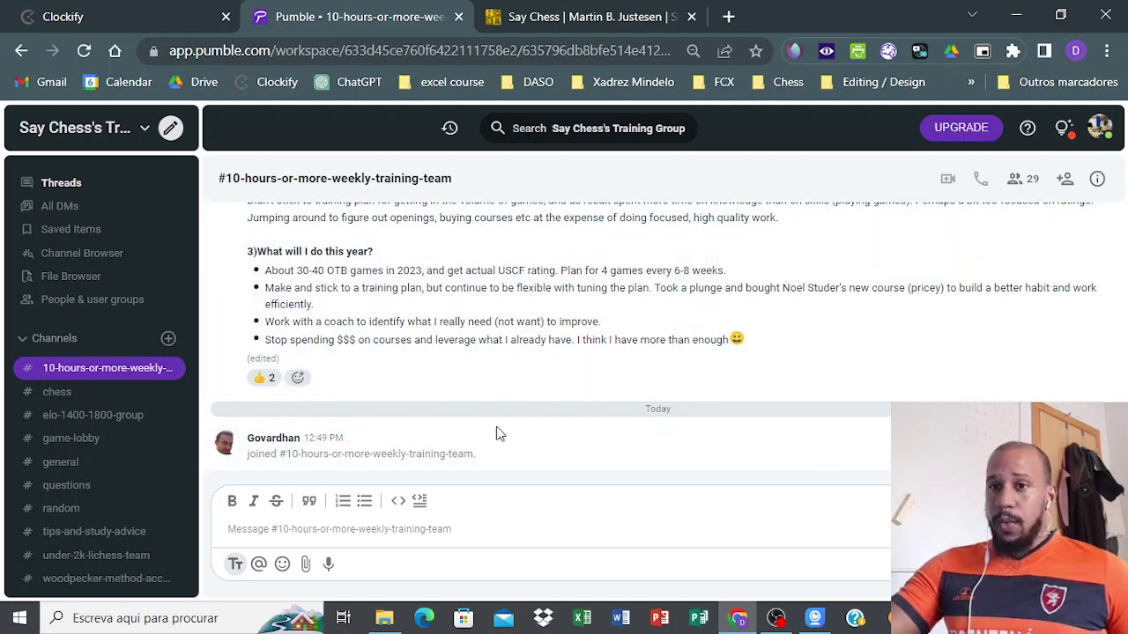
# Step: Return to the Clockify time tracker and review this week's entries totalling 18:14
pyautogui.click(95, 21)
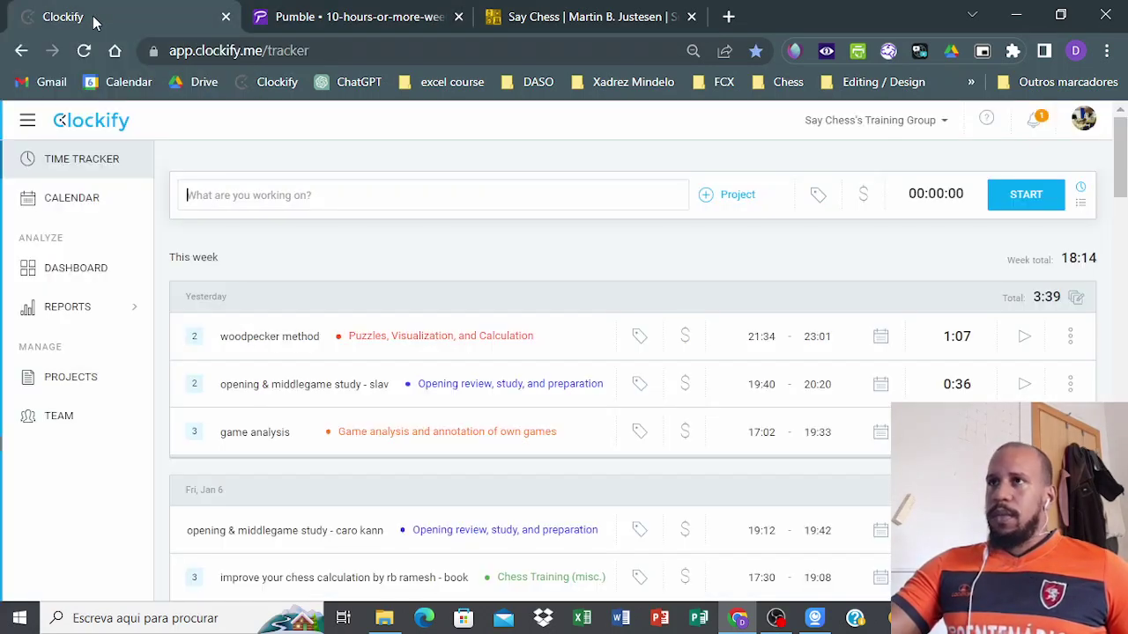
pyautogui.click(317, 255)
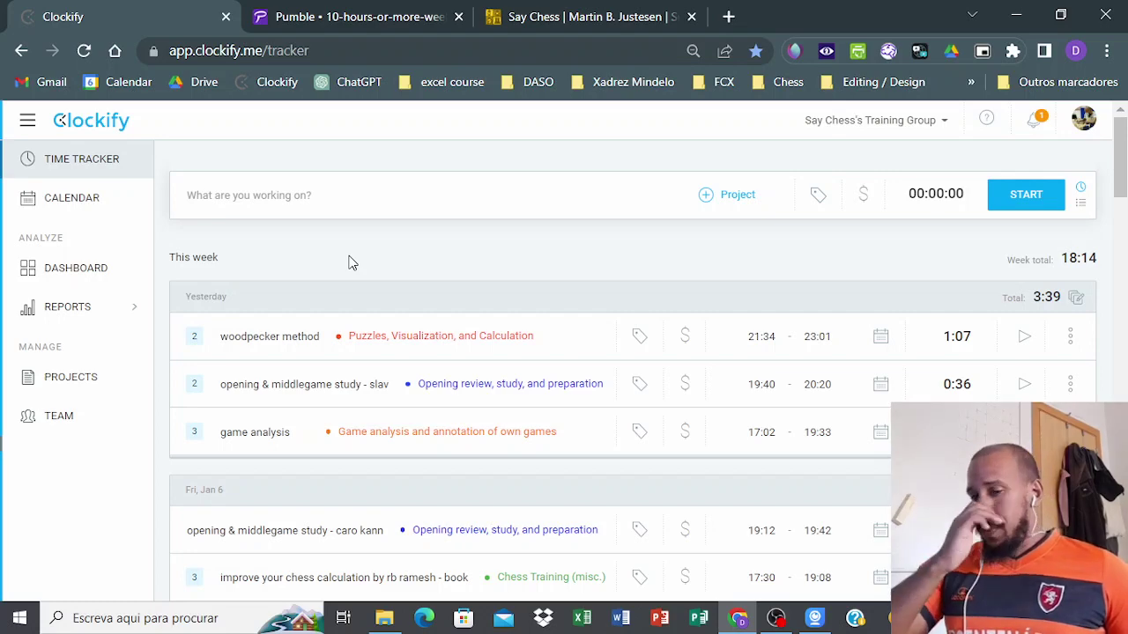
pyautogui.scroll(-2, 419, 317)
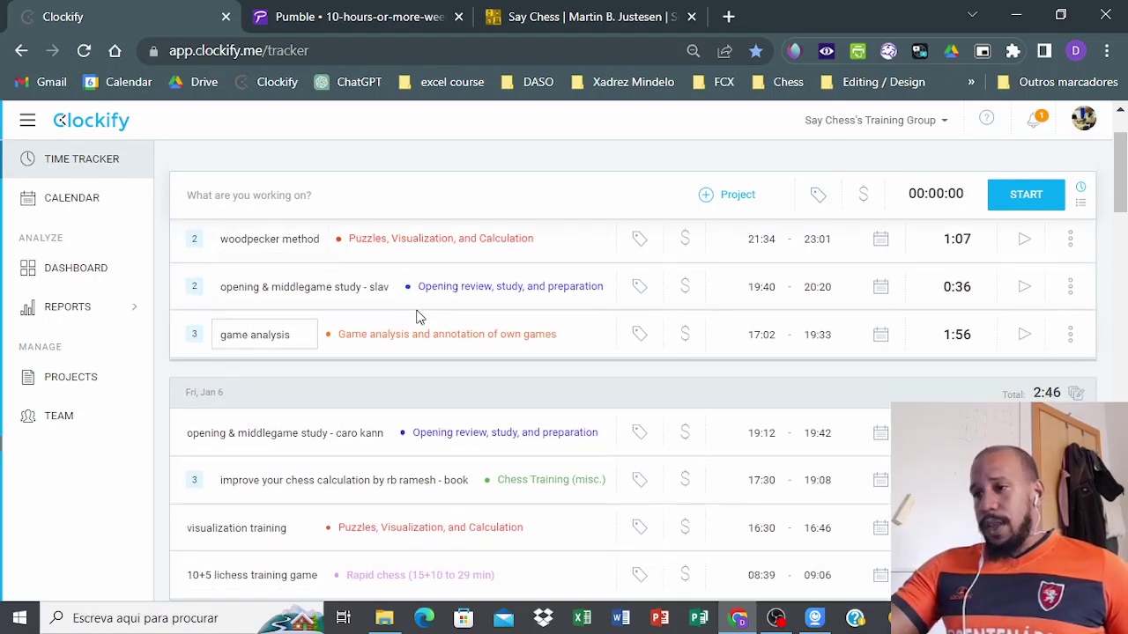
pyautogui.scroll(2, 419, 317)
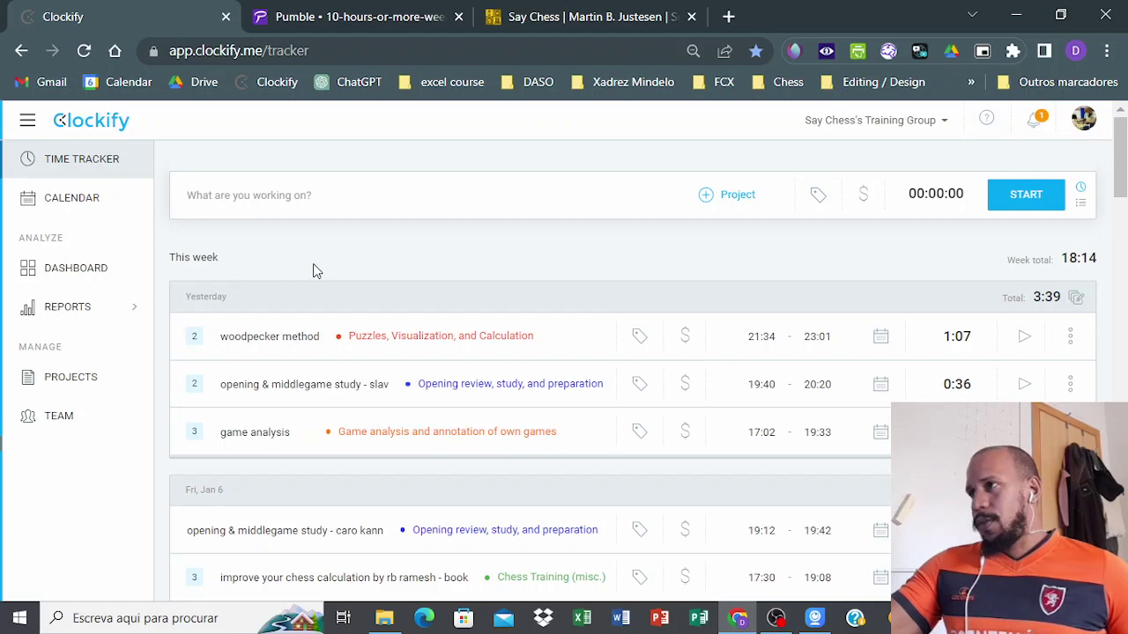
pyautogui.scroll(-1, 599, 336)
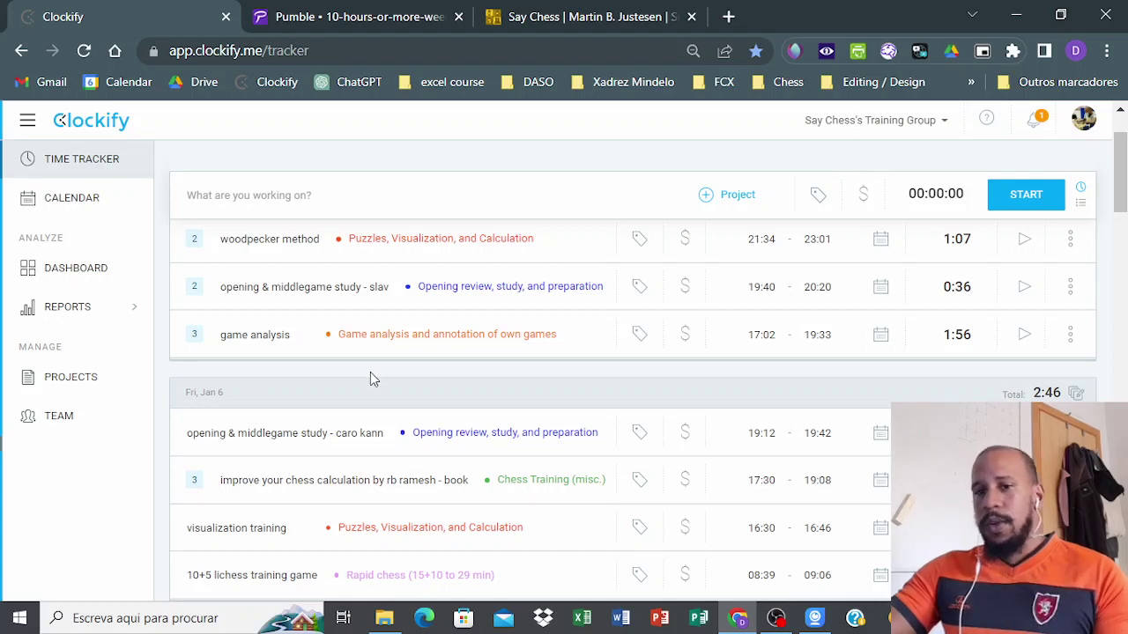
pyautogui.scroll(2, 312, 408)
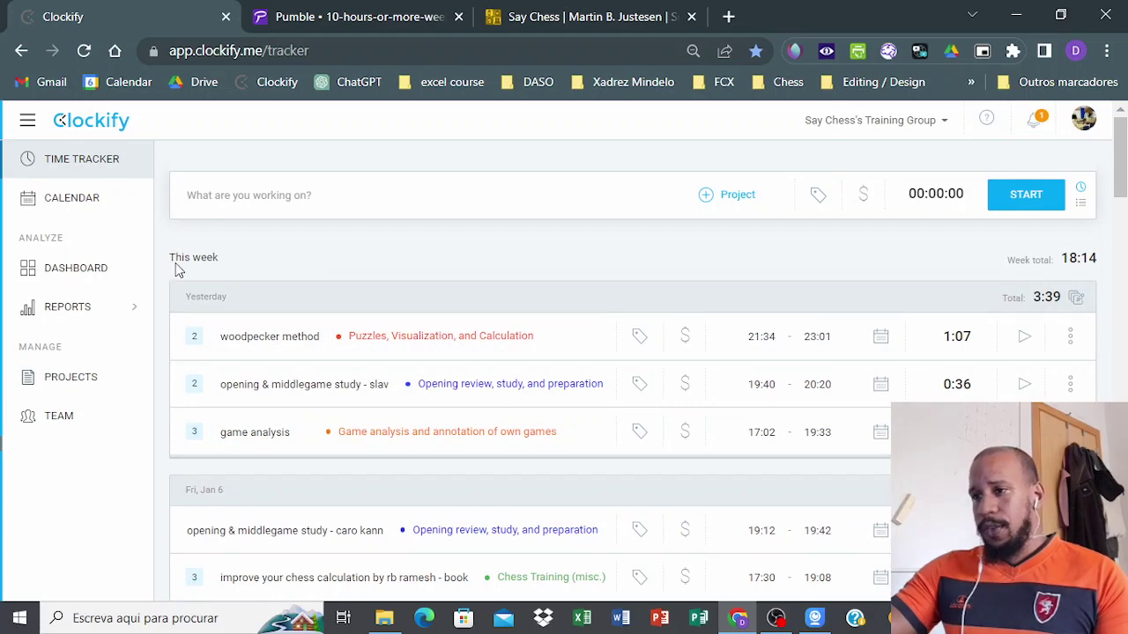
pyautogui.click(51, 276)
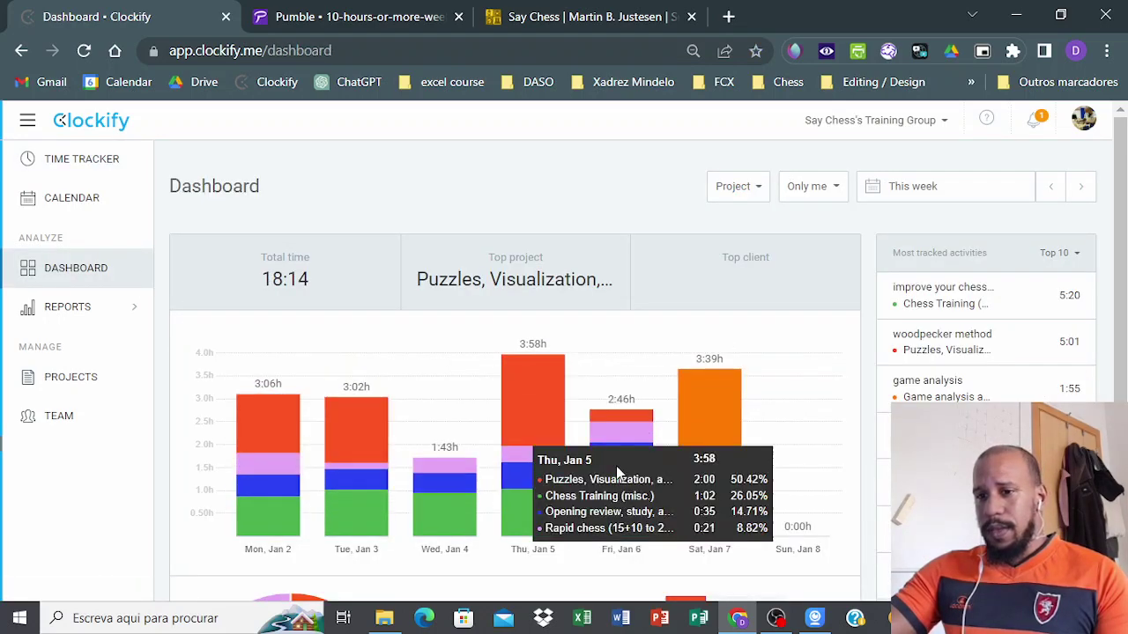
pyautogui.click(68, 155)
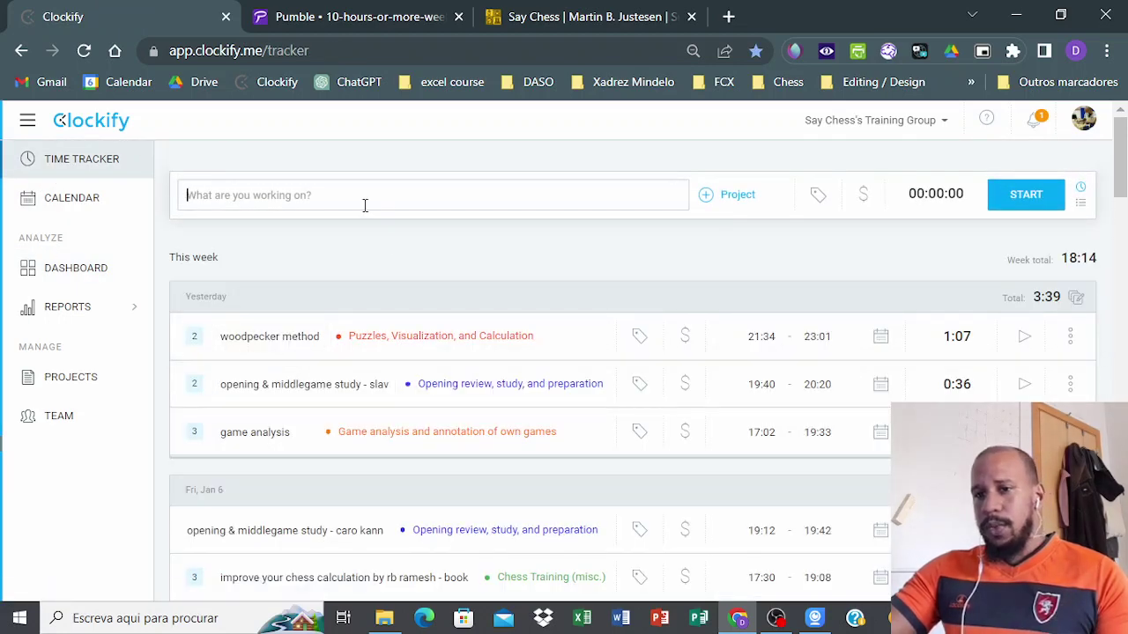
# Step: For a new entry, browse the eleven chess projects such as Endgame study and Lessons with Coach
pyautogui.click(214, 200)
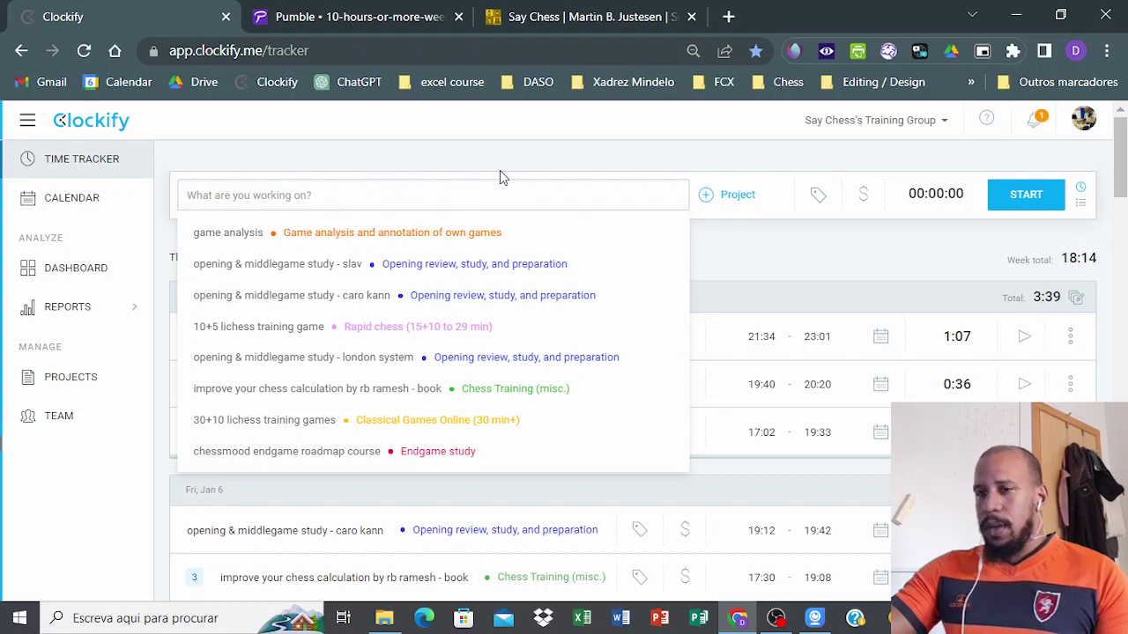
pyautogui.click(738, 195)
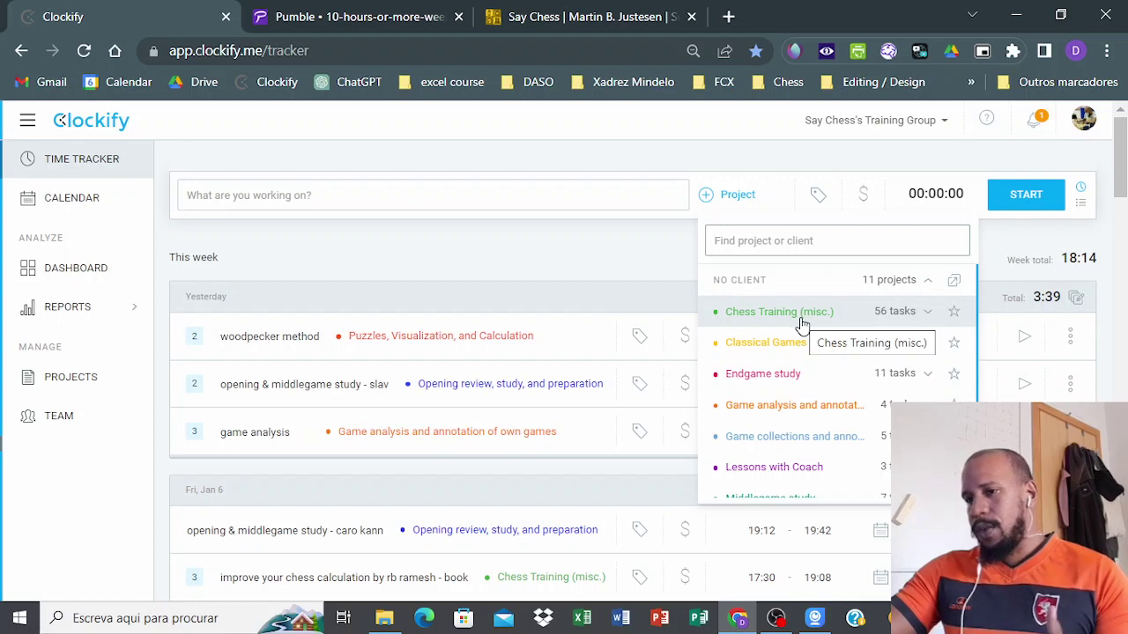
pyautogui.scroll(-1, 779, 386)
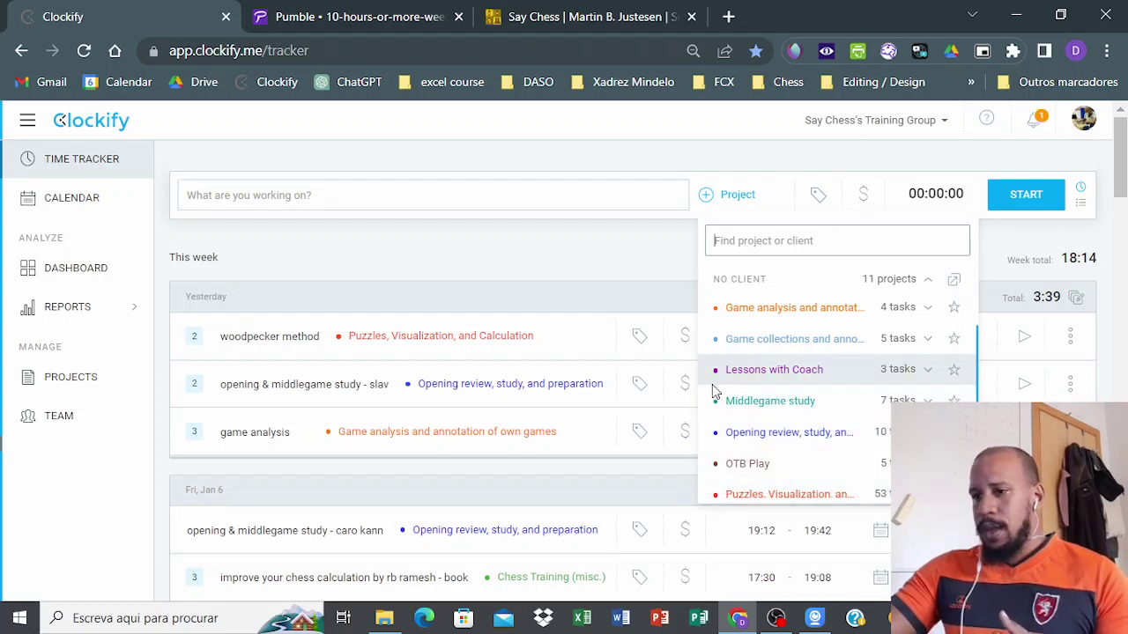
pyautogui.scroll(1, 793, 419)
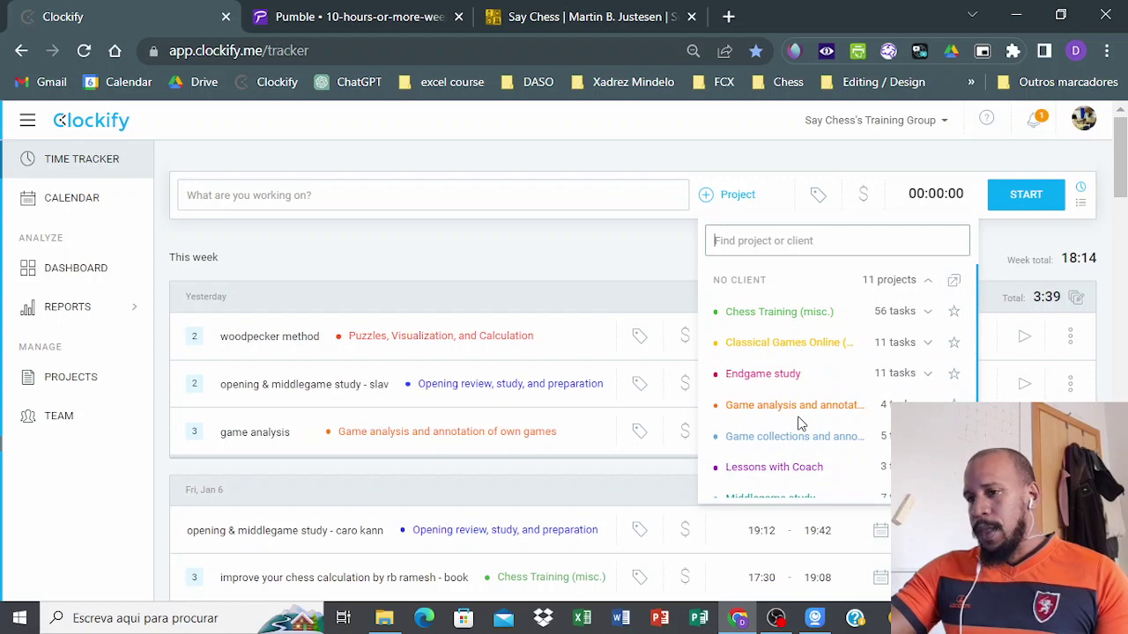
pyautogui.scroll(-3, 807, 383)
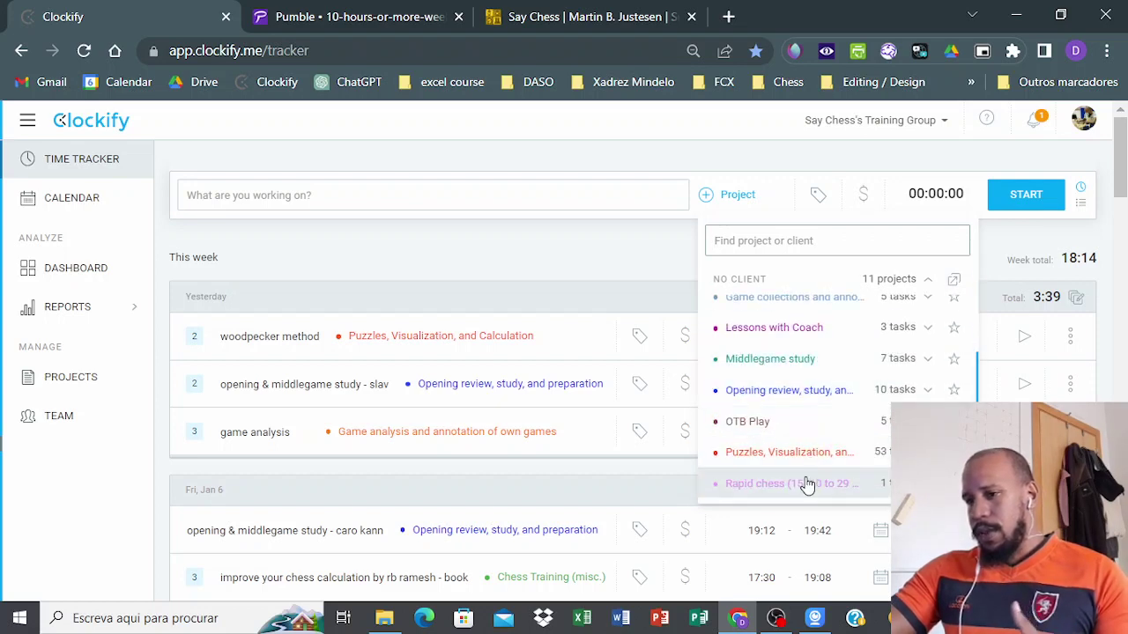
pyautogui.scroll(5, 809, 431)
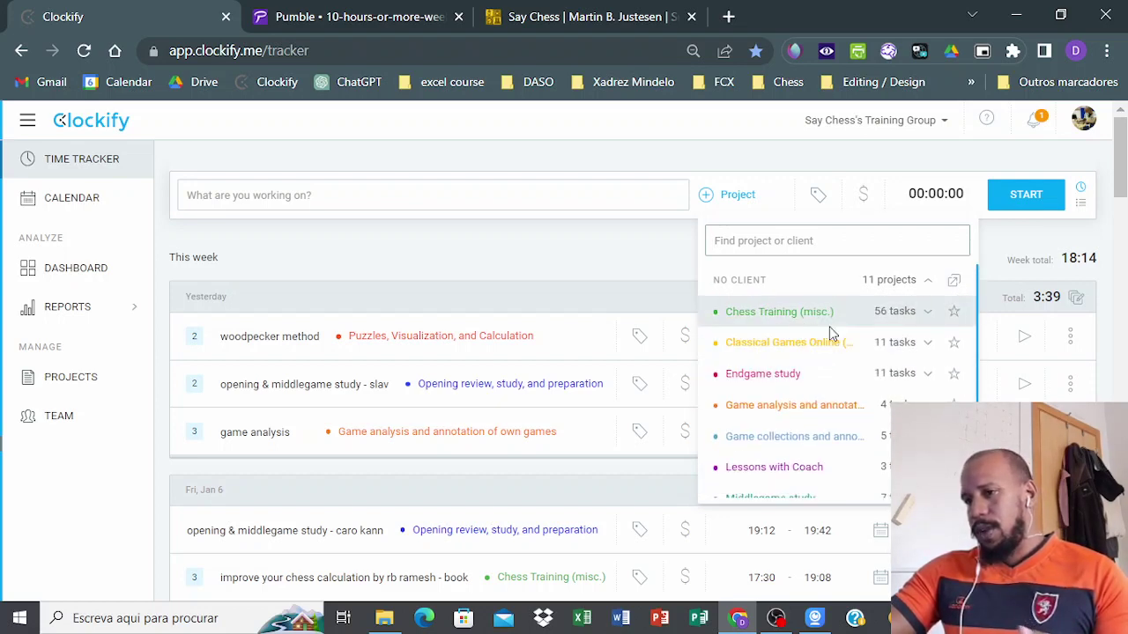
# Step: Close the project list and open the dashboard of this week's tracked hours
pyautogui.click(416, 266)
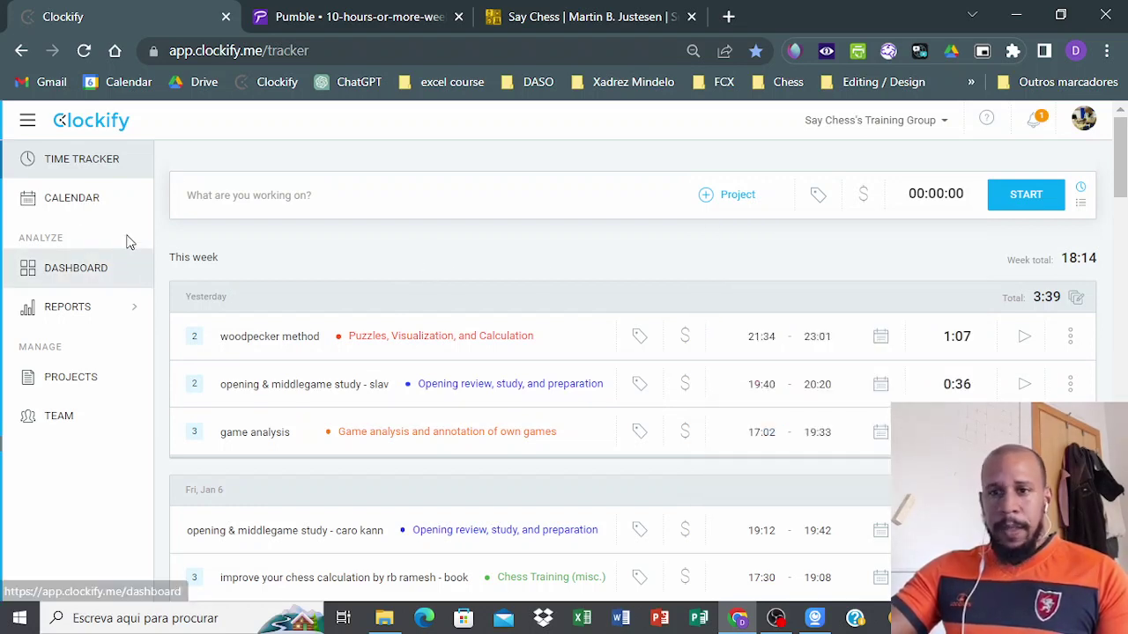
pyautogui.click(76, 268)
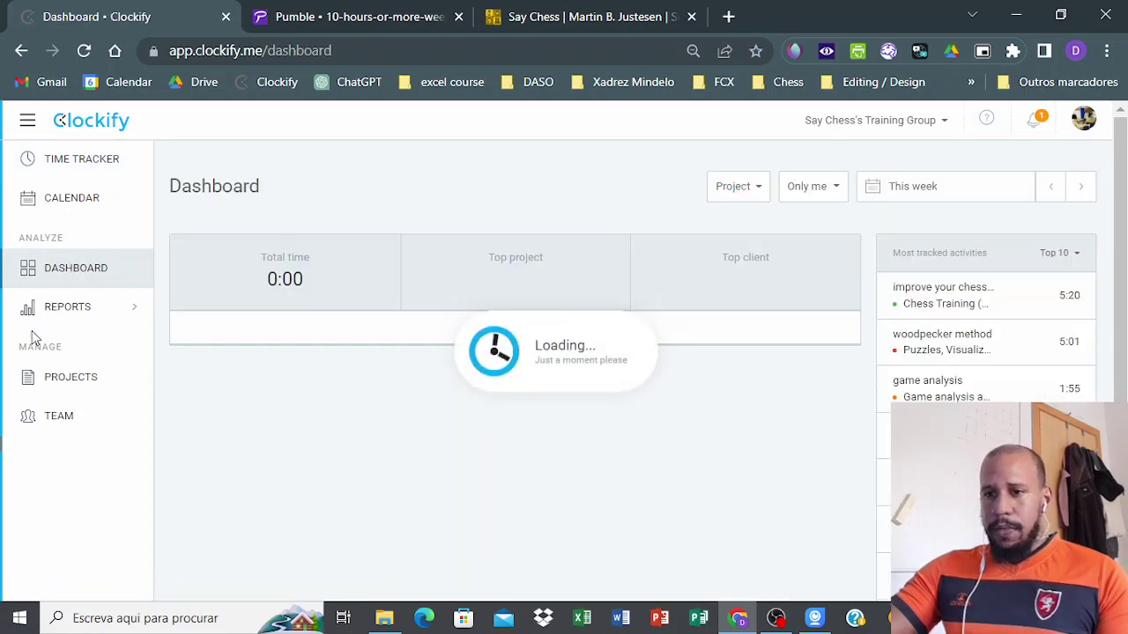
pyautogui.scroll(-1, 667, 469)
pyautogui.scroll(-1, 667, 470)
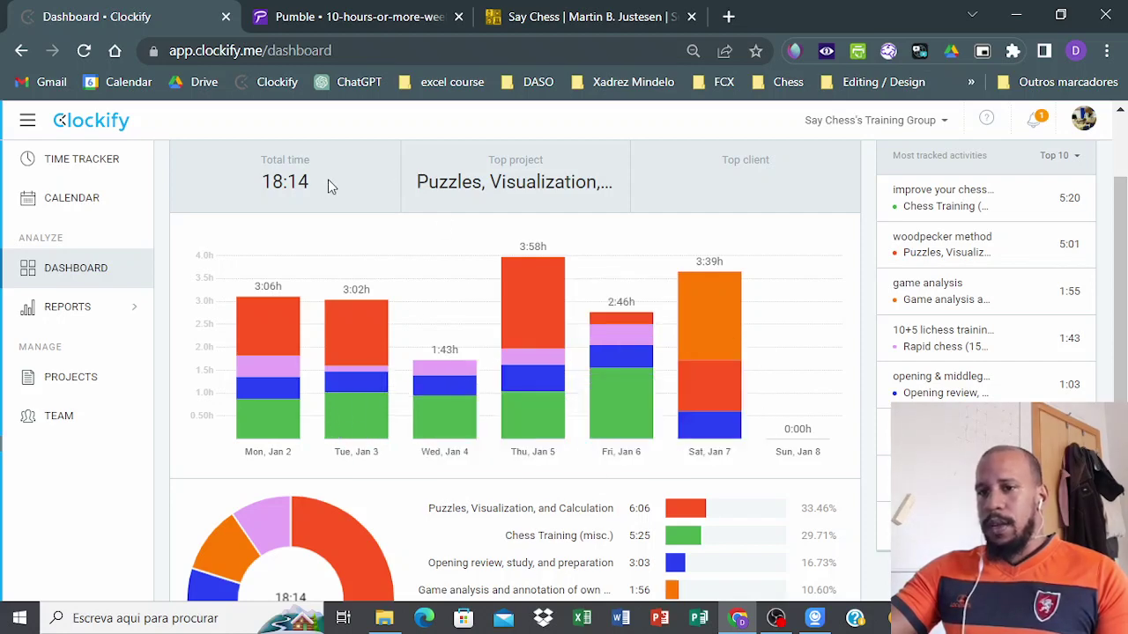
# Step: Highlight the 18:14 personal total and the top project name while reviewing the charts
pyautogui.moveTo(328, 179); pyautogui.dragTo(240, 185)
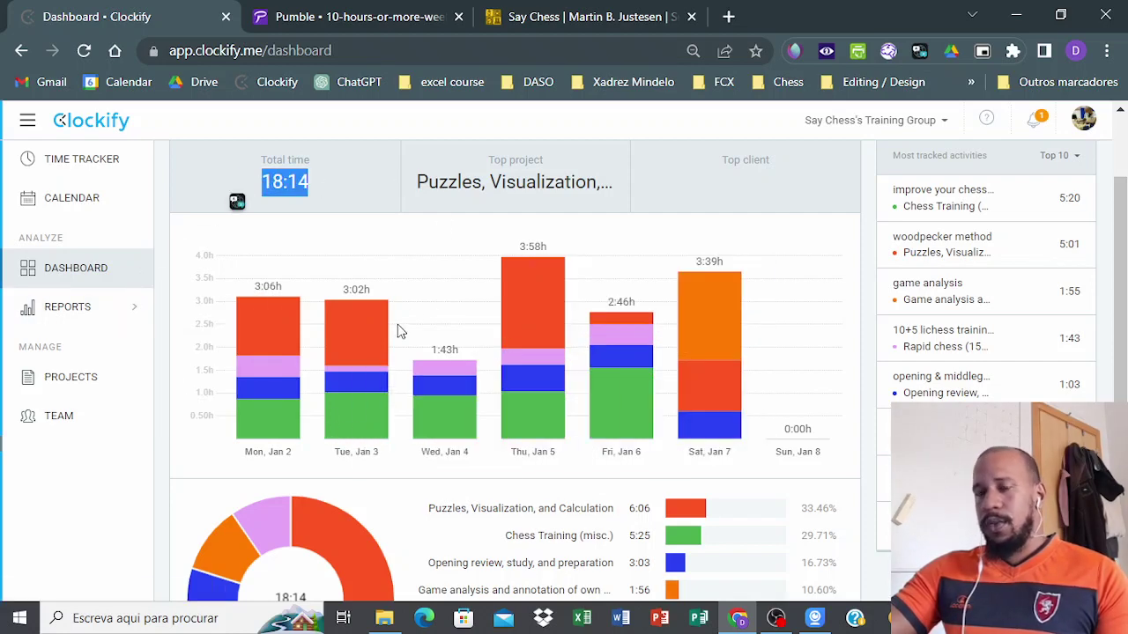
pyautogui.click(332, 196)
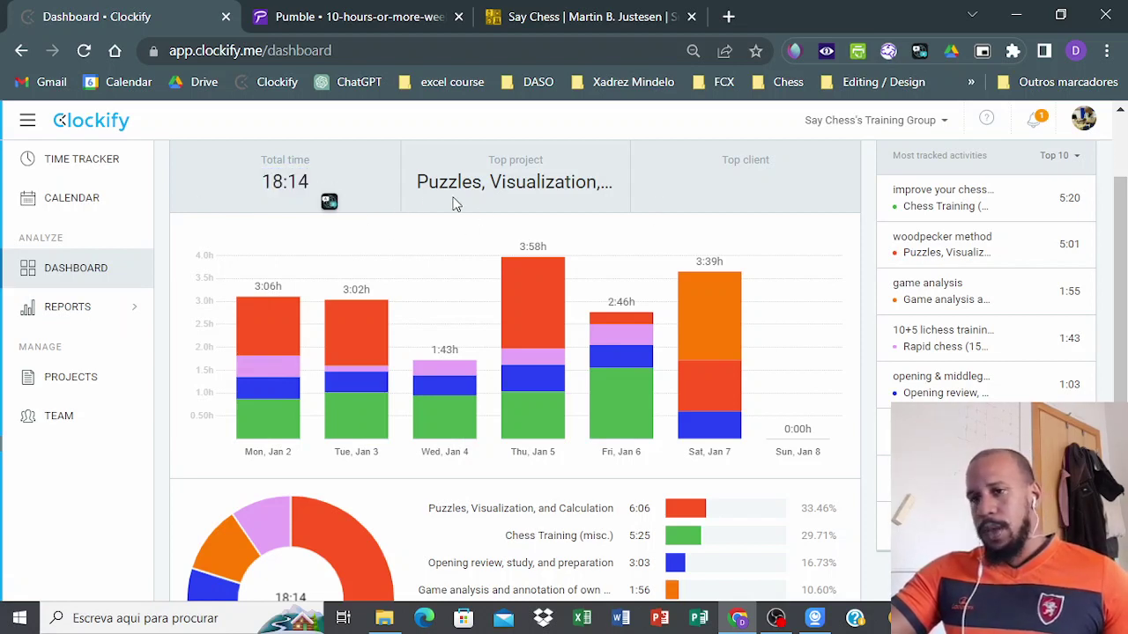
pyautogui.moveTo(419, 182); pyautogui.dragTo(625, 183)
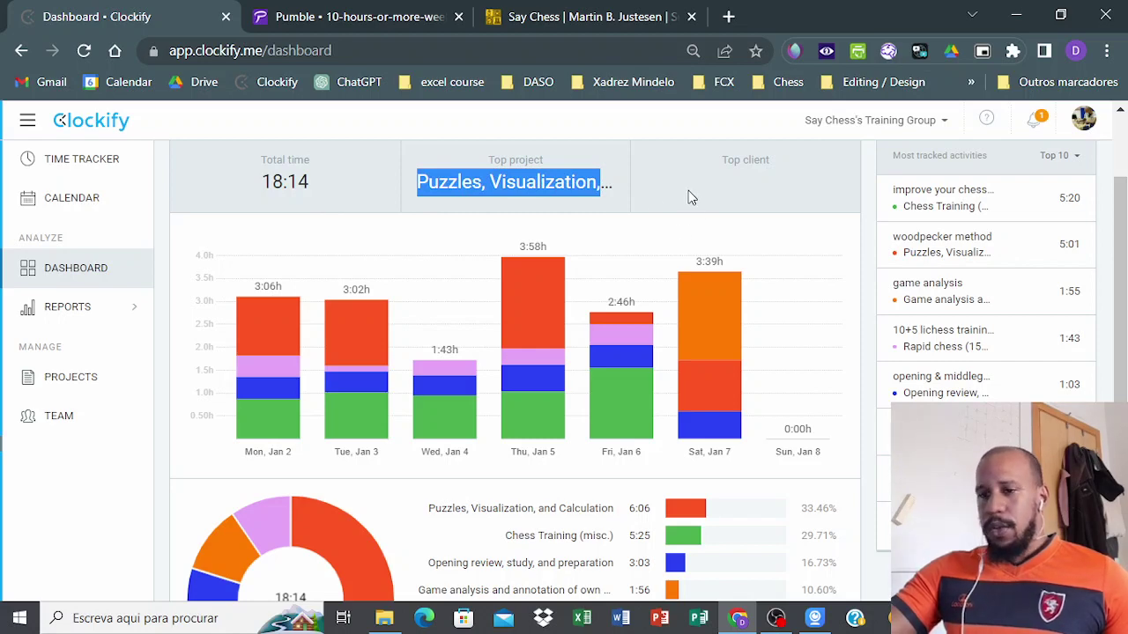
pyautogui.scroll(-2, 691, 195)
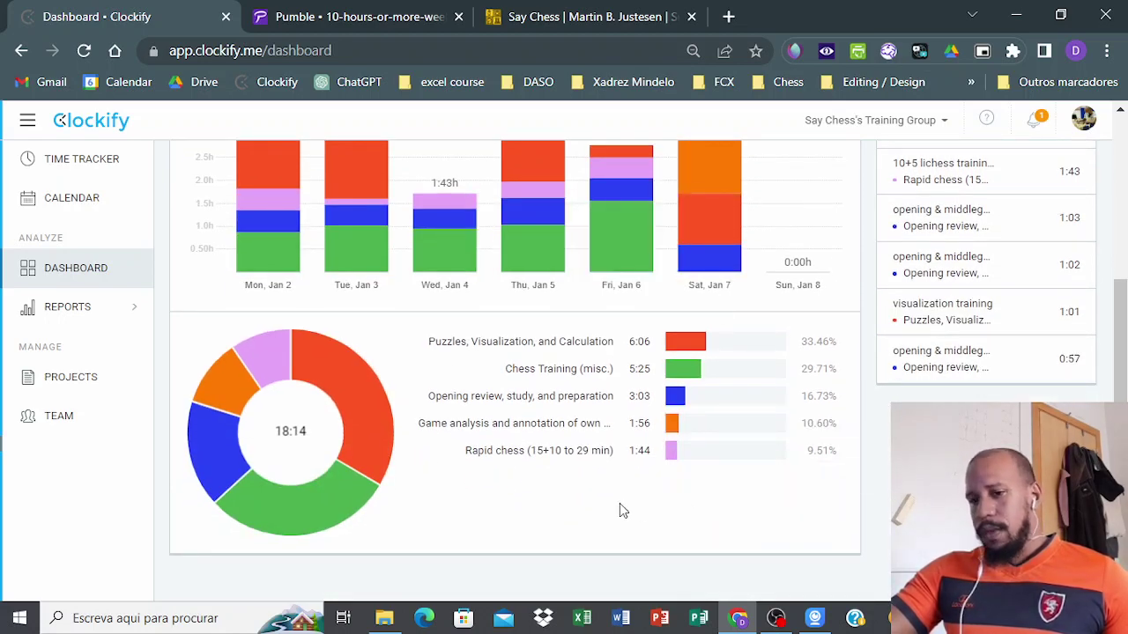
pyautogui.scroll(1, 610, 515)
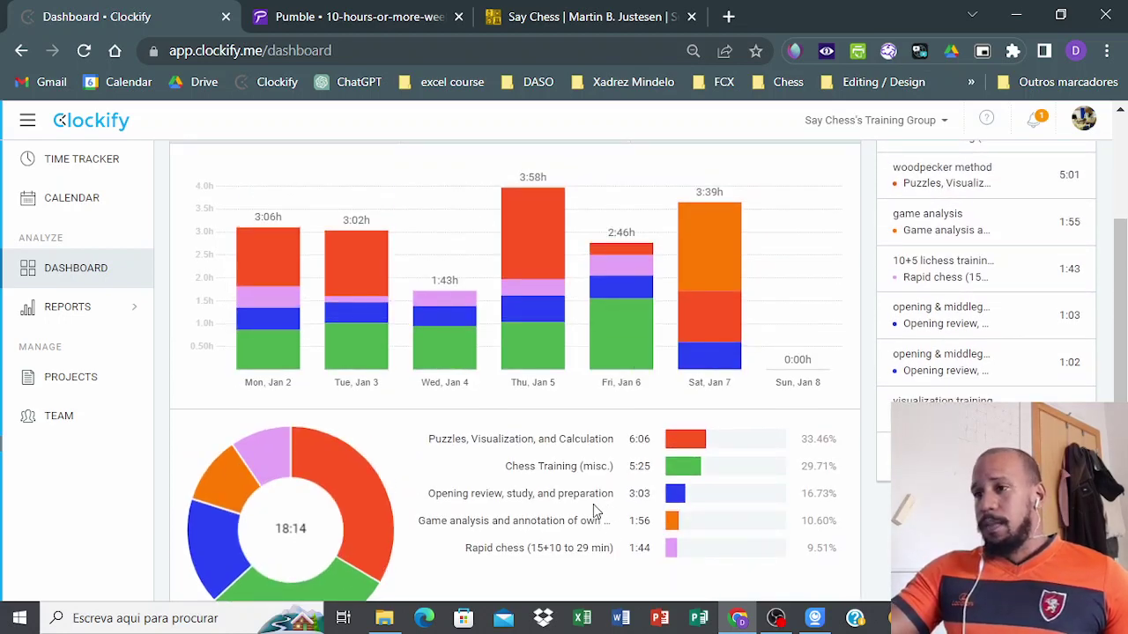
pyautogui.scroll(2, 593, 504)
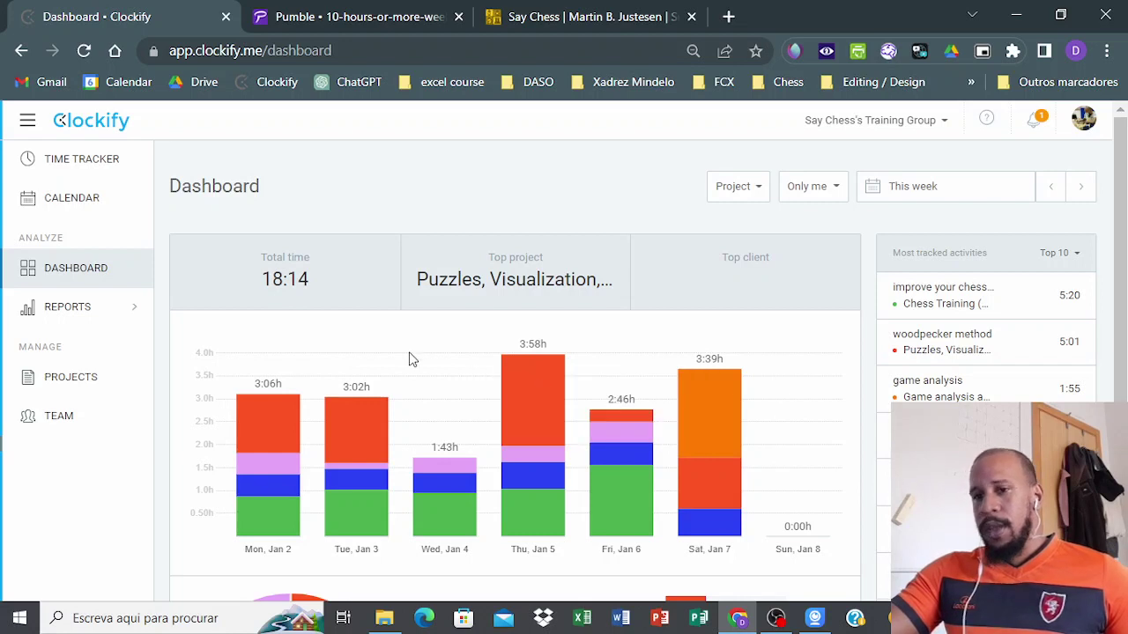
# Step: Switch the dashboard from 'Only me' to 'Team' and highlight the 252:35 team total
pyautogui.moveTo(167, 192); pyautogui.dragTo(290, 176)
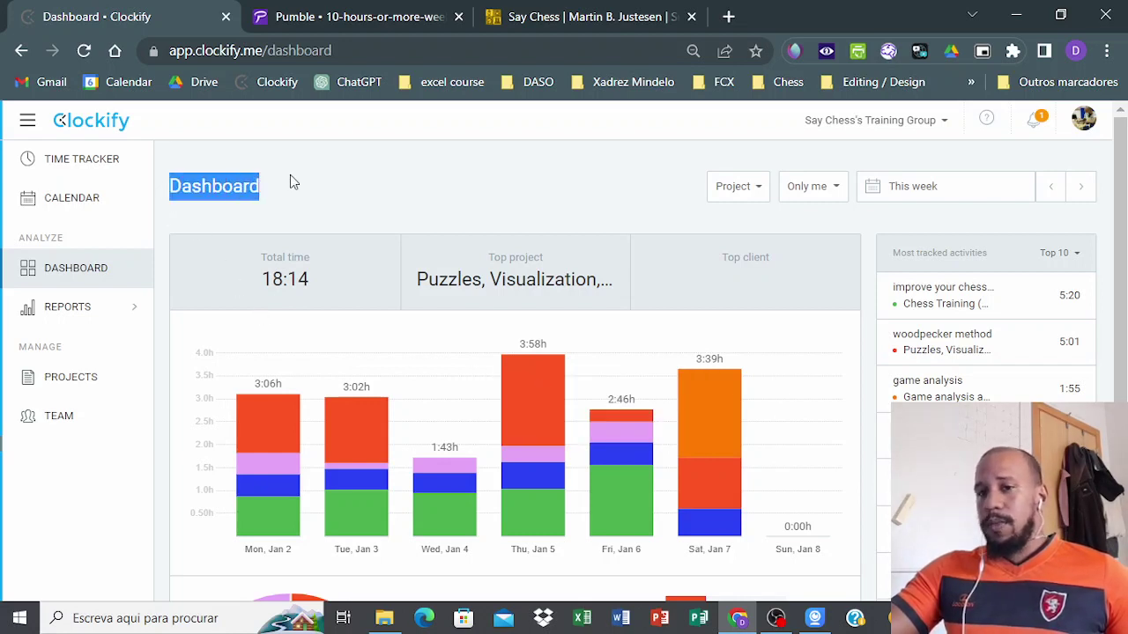
pyautogui.click(326, 183)
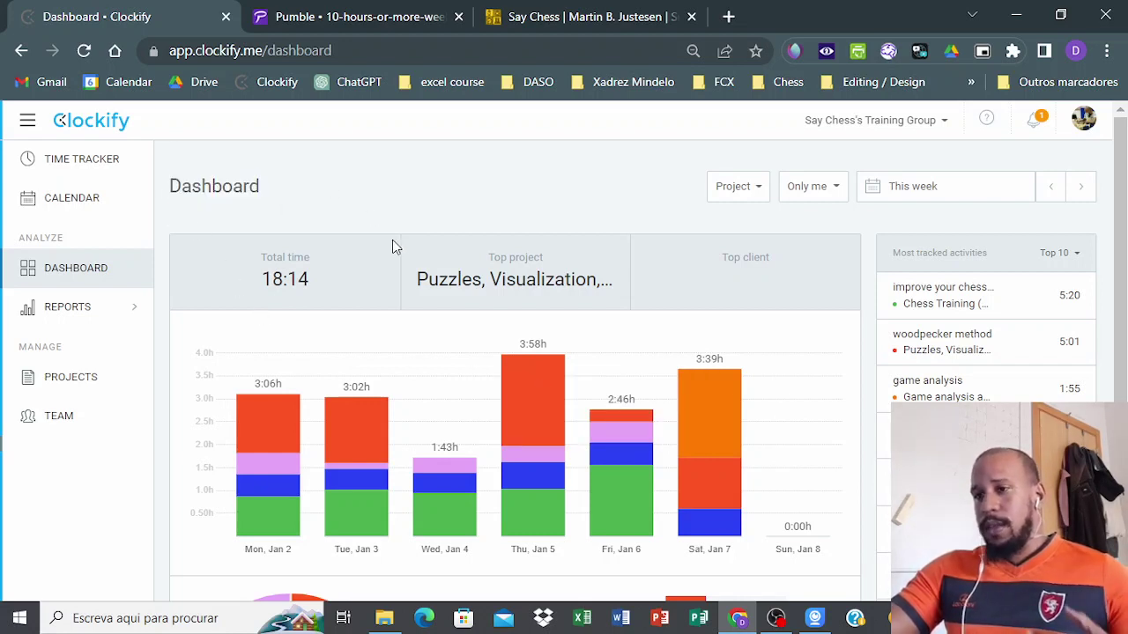
pyautogui.click(818, 190)
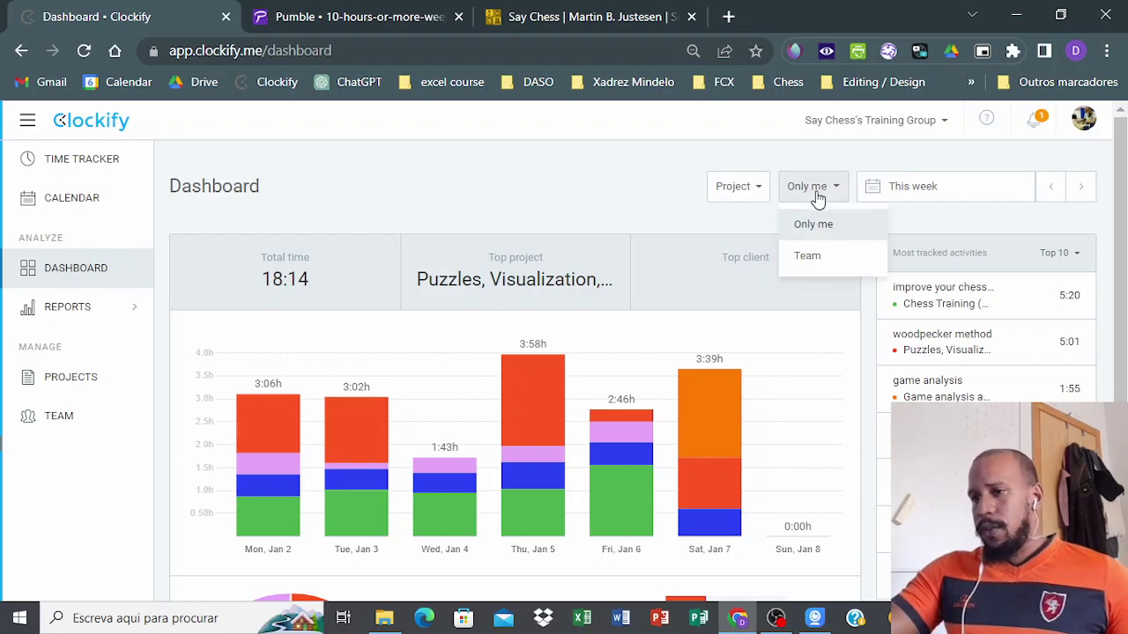
pyautogui.click(806, 254)
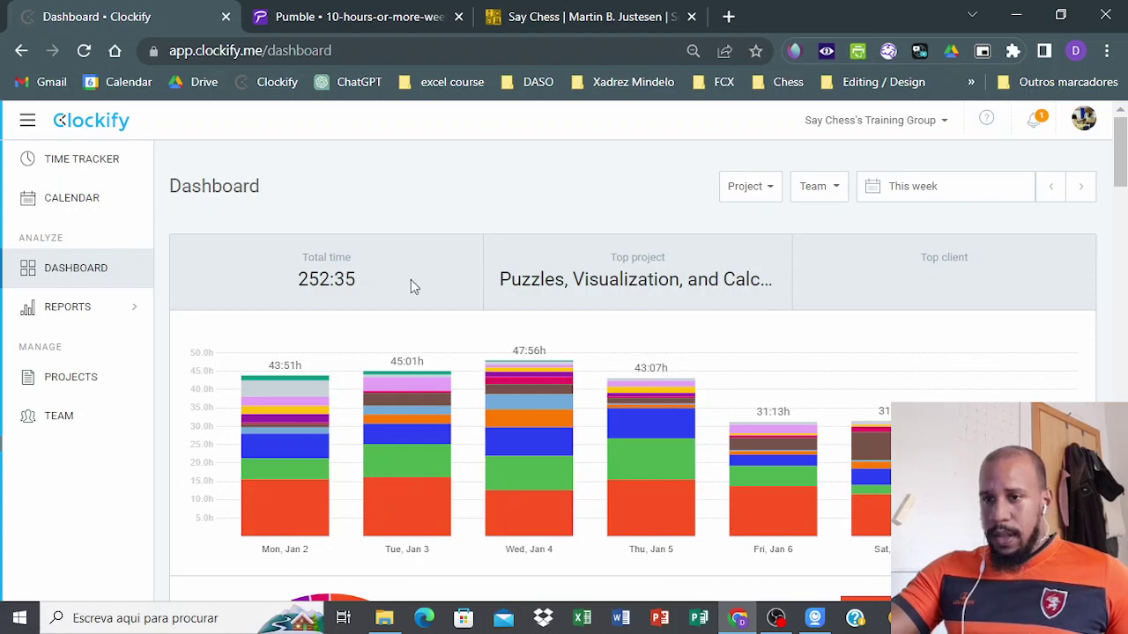
pyautogui.moveTo(380, 273); pyautogui.dragTo(296, 280)
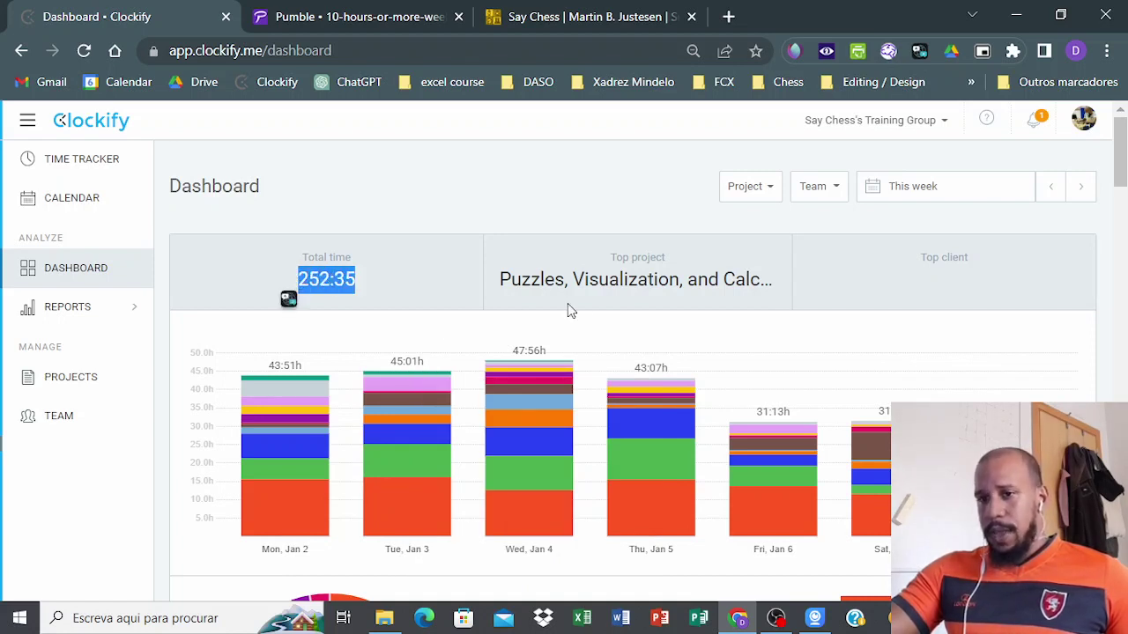
pyautogui.click(413, 282)
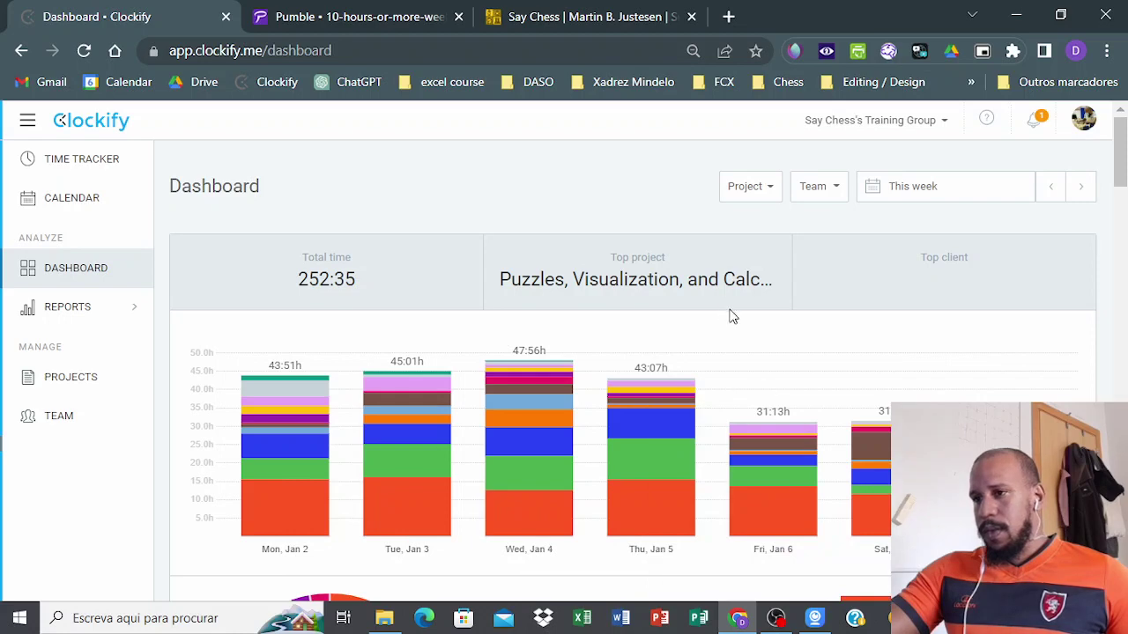
# Step: Scroll past the bar and donut charts down to the Team activities table
pyautogui.scroll(-1, 726, 312)
pyautogui.scroll(-1, 718, 312)
pyautogui.scroll(-2, 716, 316)
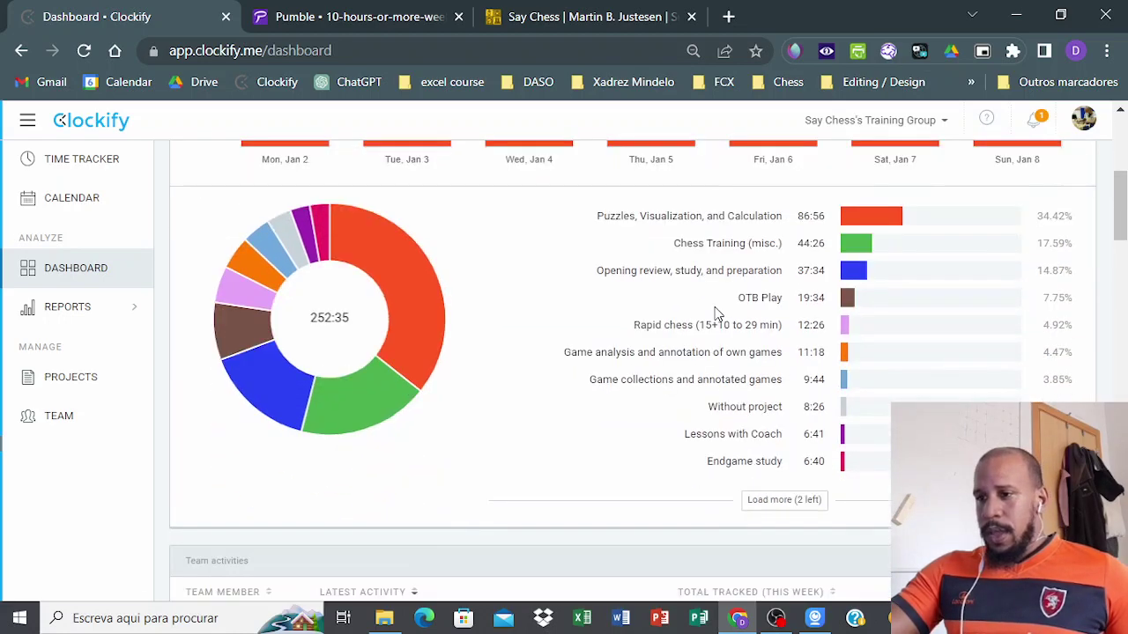
pyautogui.scroll(-3, 704, 313)
pyautogui.scroll(-1, 701, 308)
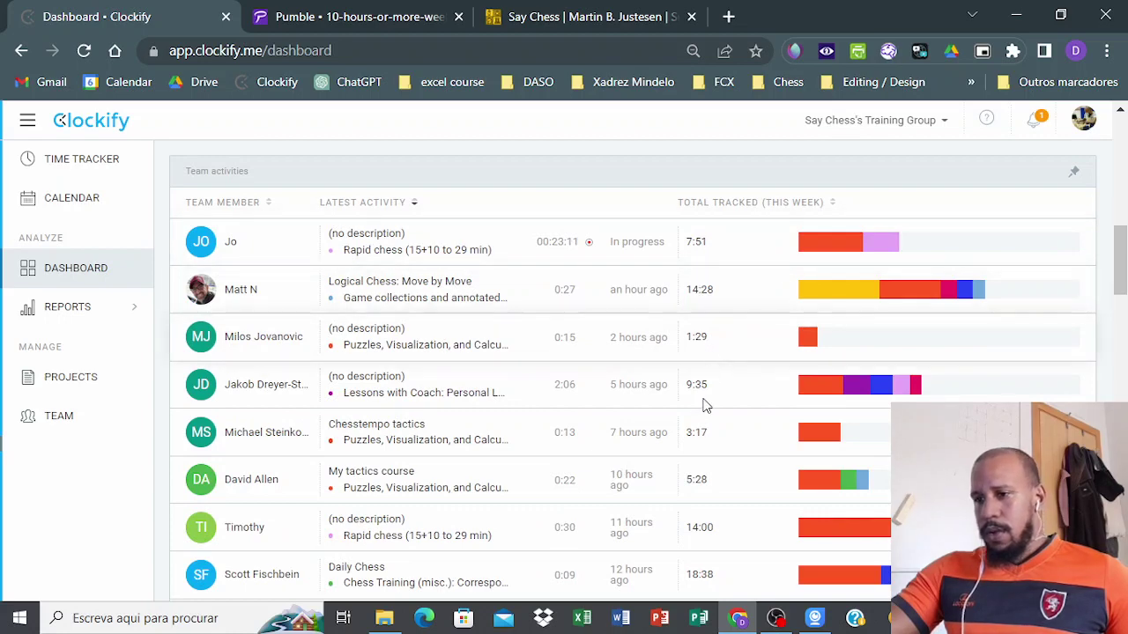
pyautogui.scroll(2, 709, 519)
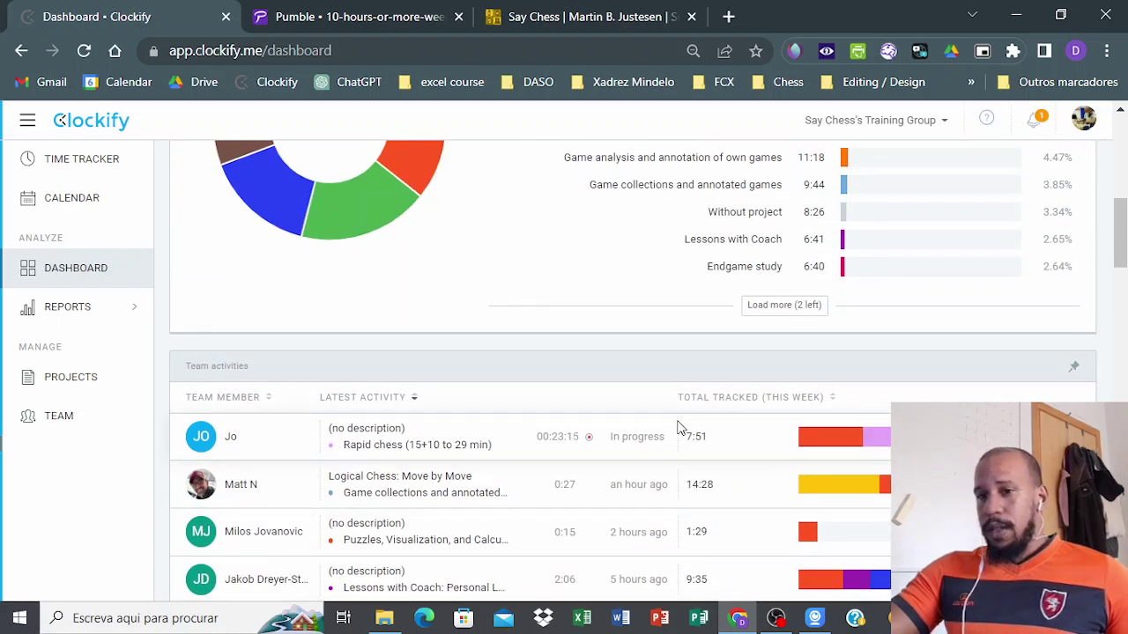
pyautogui.scroll(-1, 667, 396)
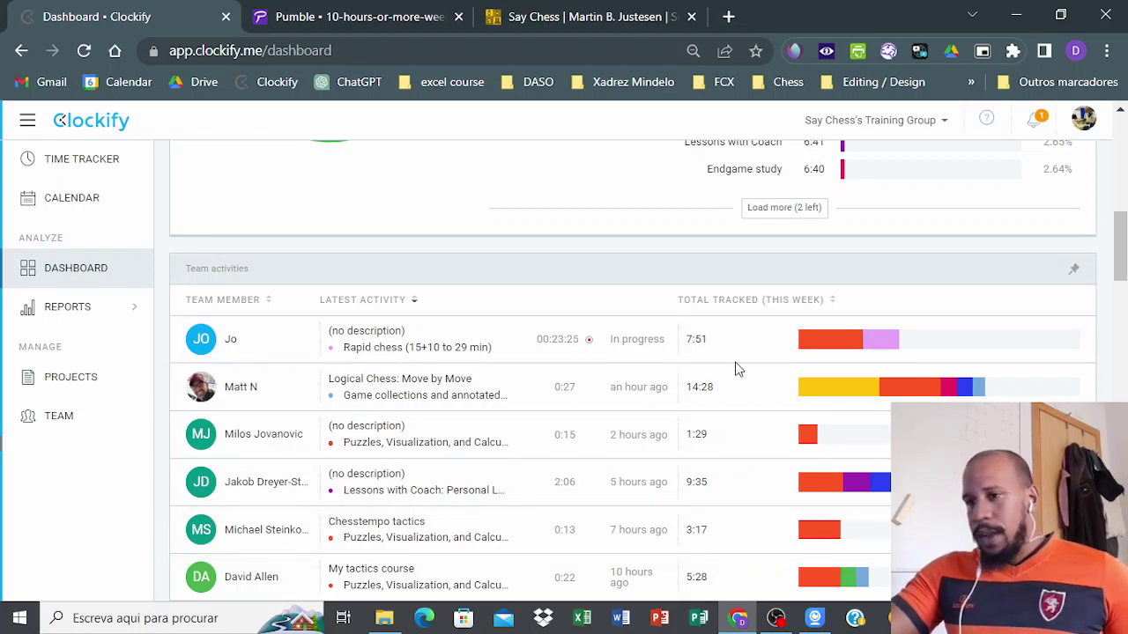
# Step: Sort Team activities by Total tracked (this week), descending, putting Nigel first at 21:52
pyautogui.click(747, 304)
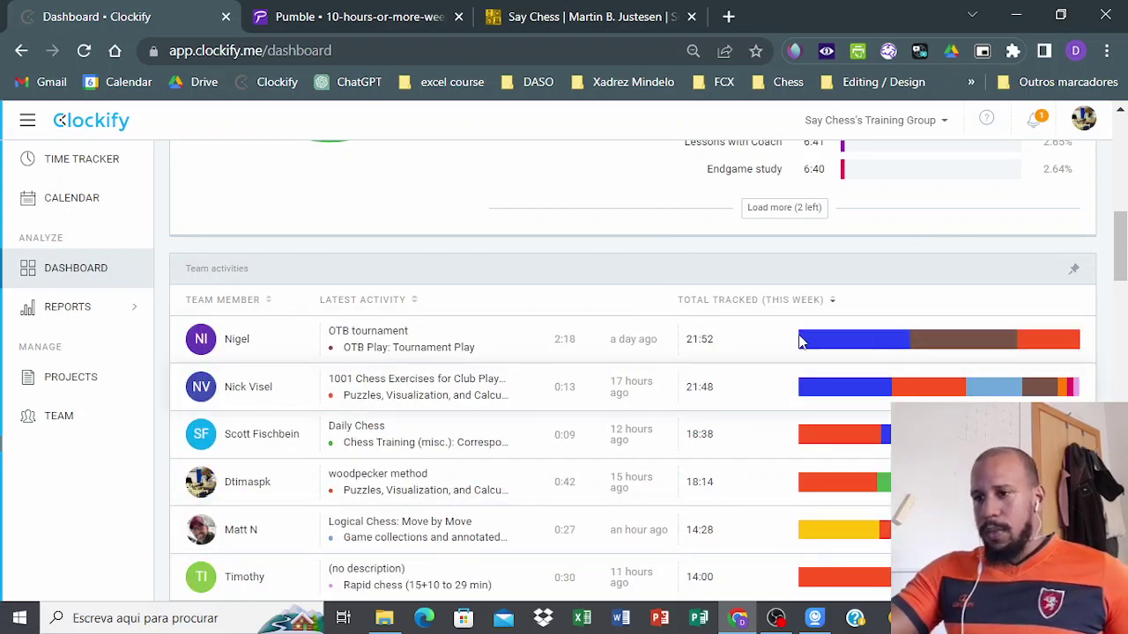
pyautogui.scroll(-1, 719, 488)
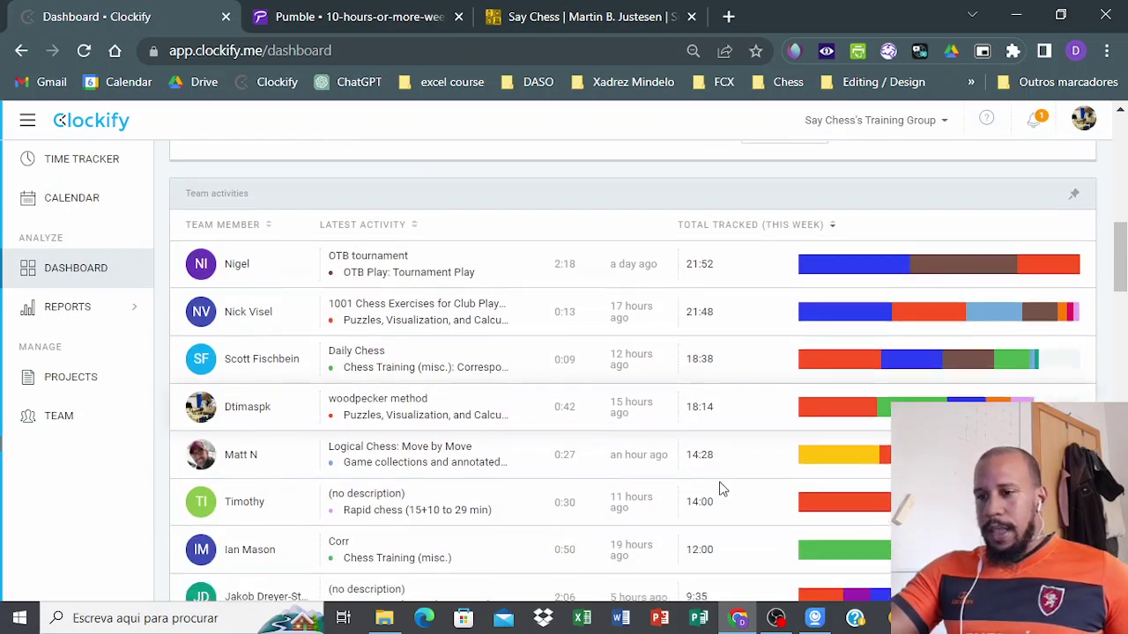
pyautogui.scroll(-1, 719, 489)
pyautogui.scroll(1, 564, 363)
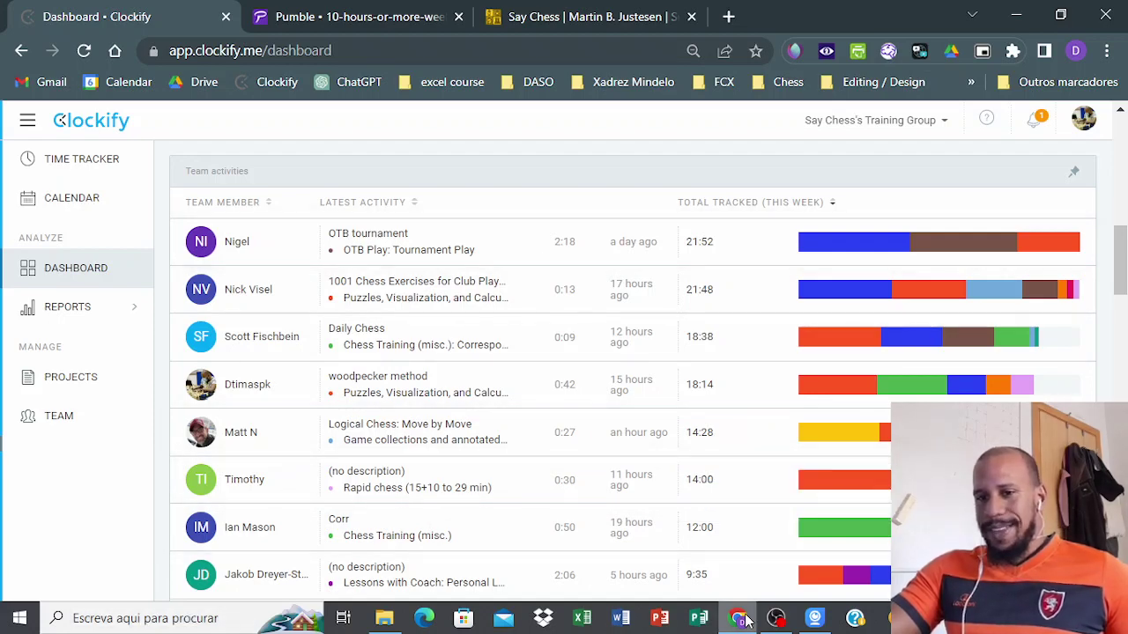
# Step: Scroll back up to the dashboard header with the Project, Team and This week filters
pyautogui.scroll(1, 818, 501)
pyautogui.scroll(3, 620, 490)
pyautogui.scroll(2, 616, 490)
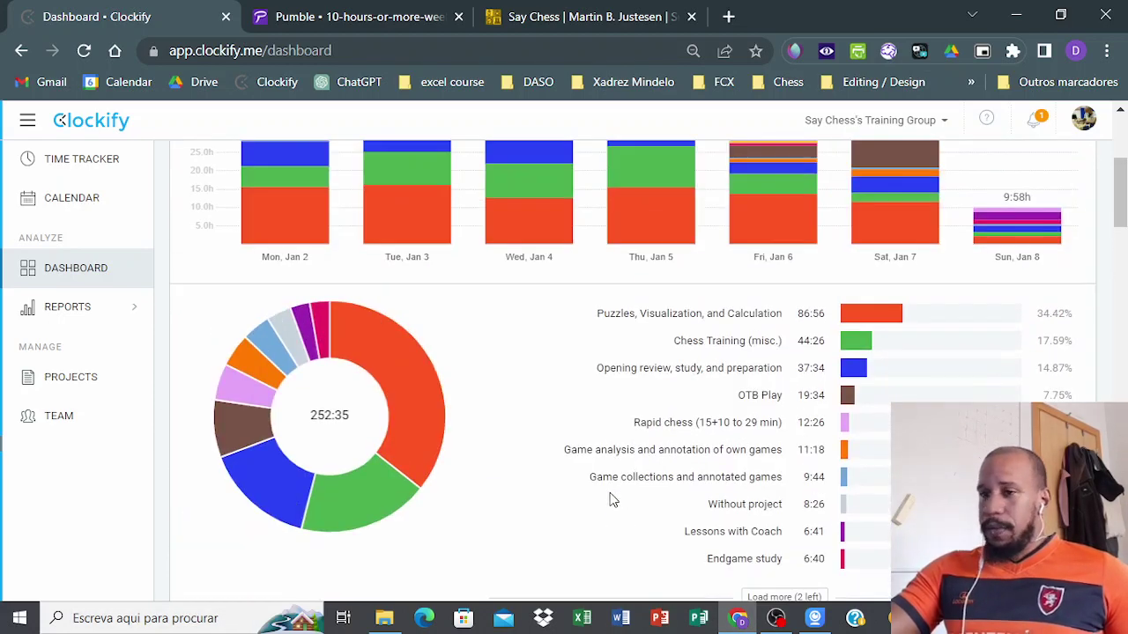
pyautogui.scroll(2, 614, 499)
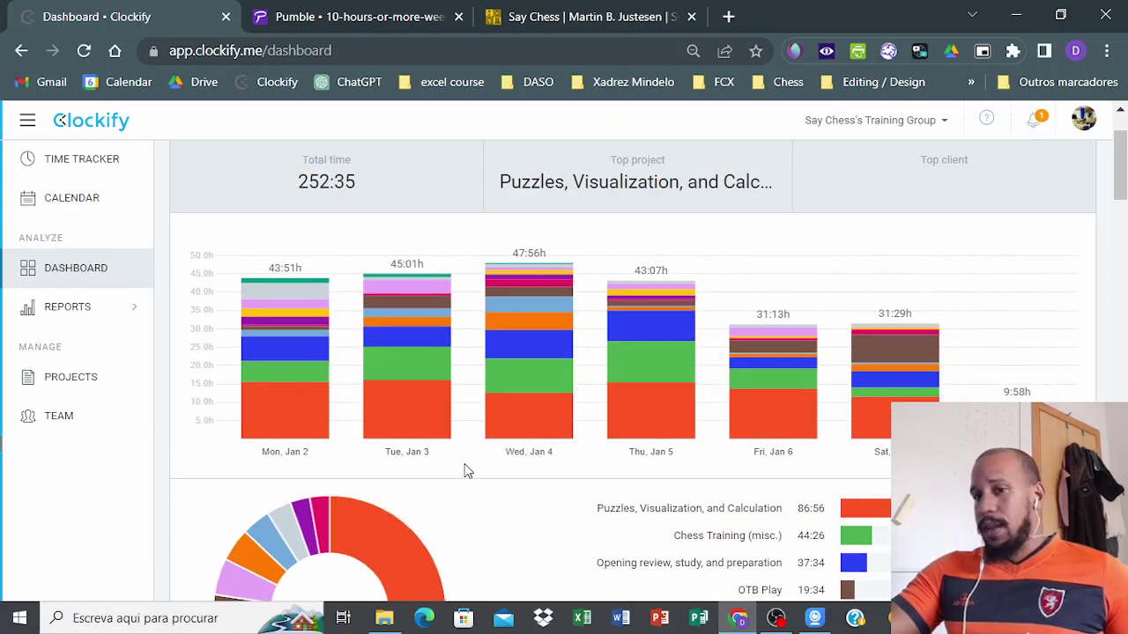
pyautogui.scroll(1, 511, 523)
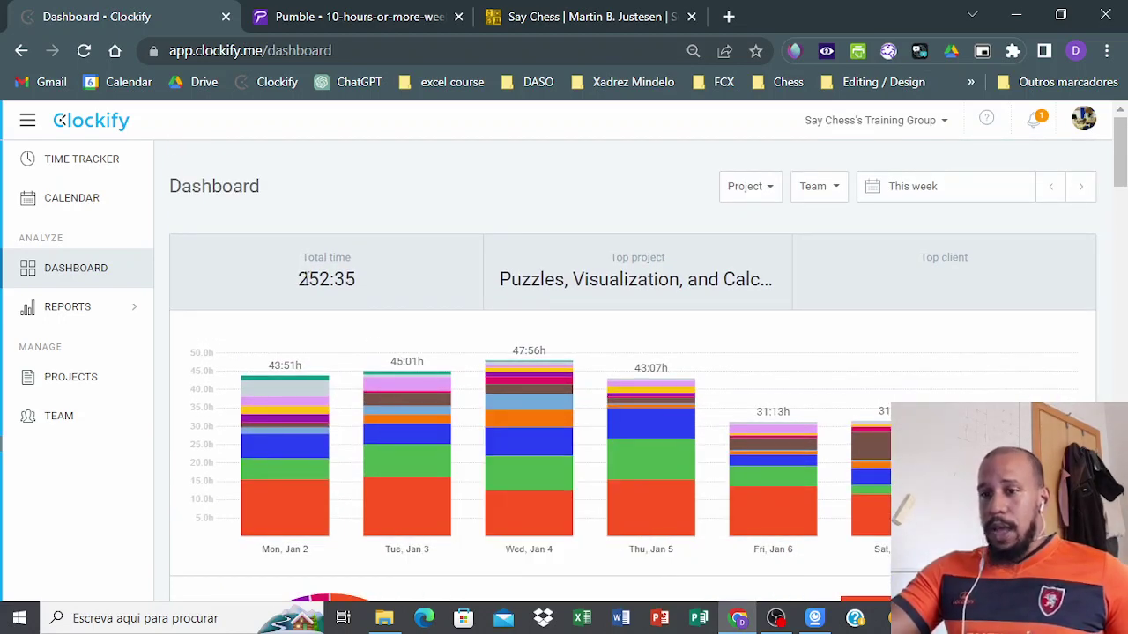